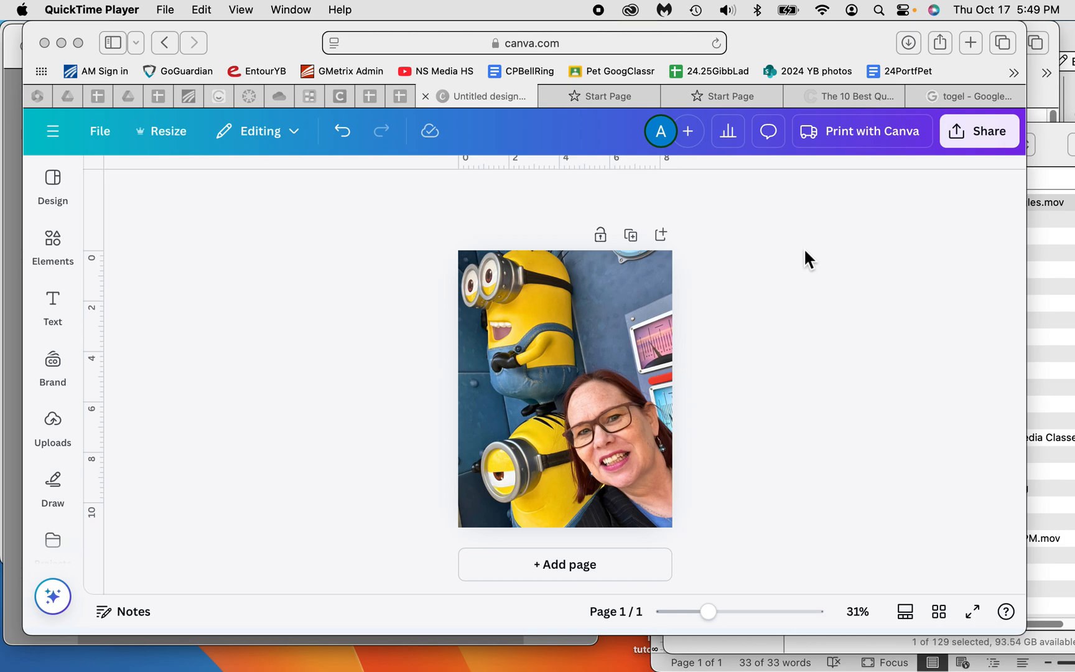
Zoom the photo page in to 84% and examine its upper part.
click(710, 612)
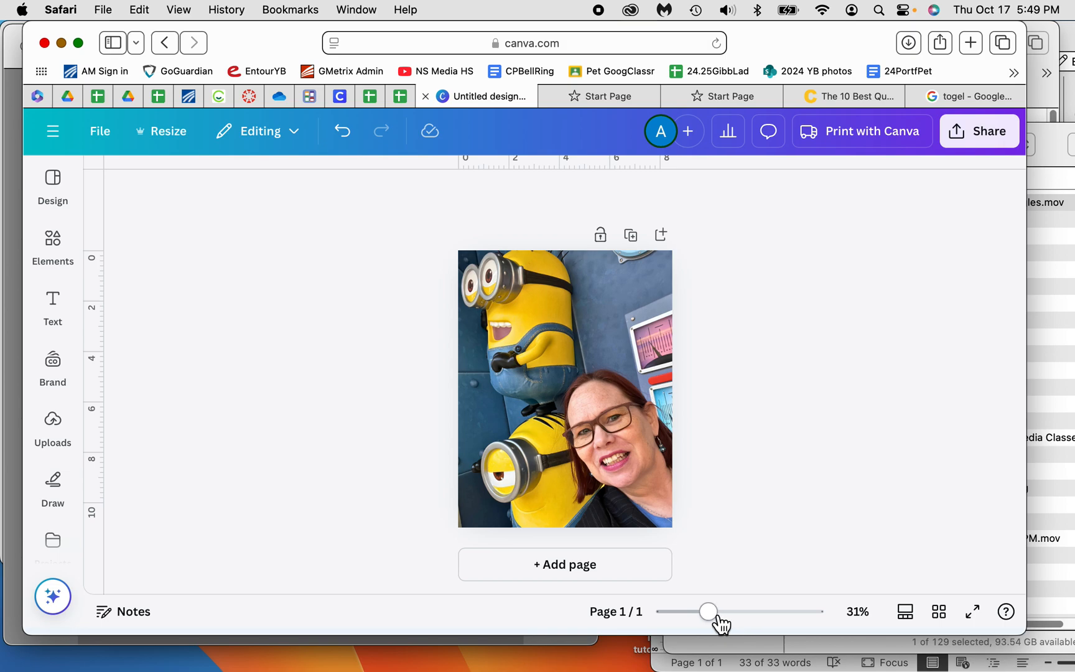
drag(717, 615, 729, 624)
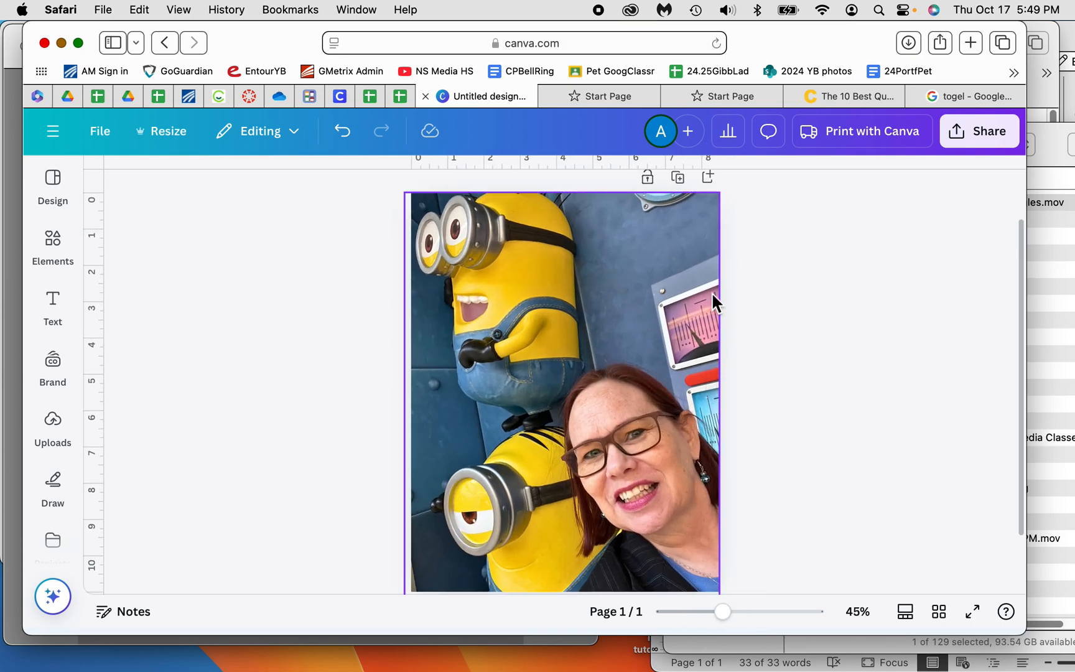
drag(723, 613, 748, 619)
scroll(726, 523, up, 3)
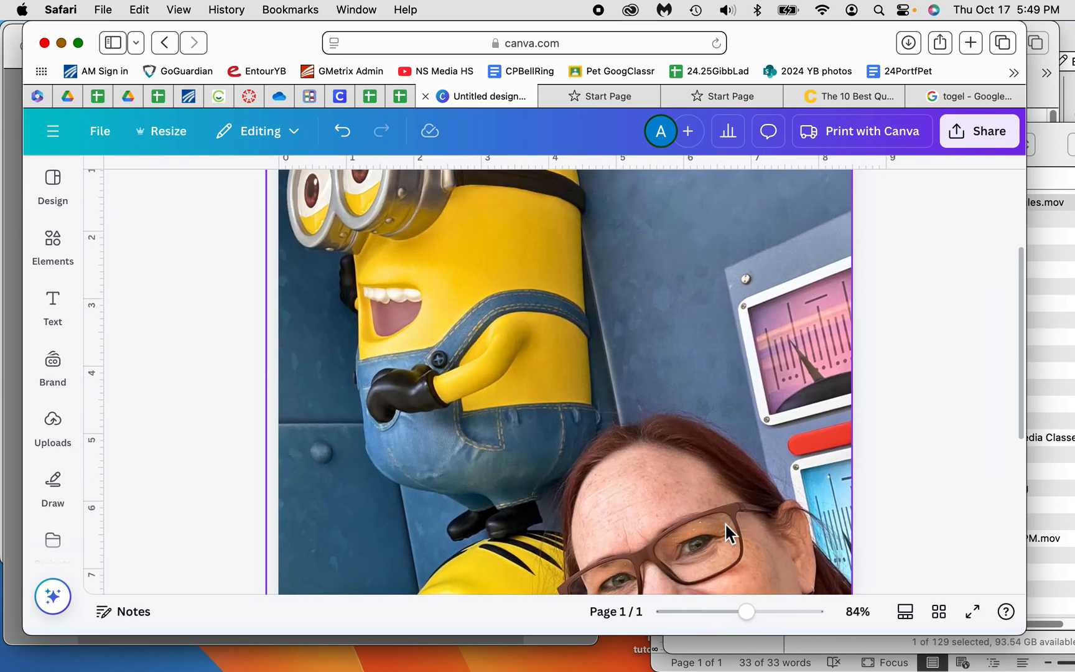
scroll(726, 530, up, 3)
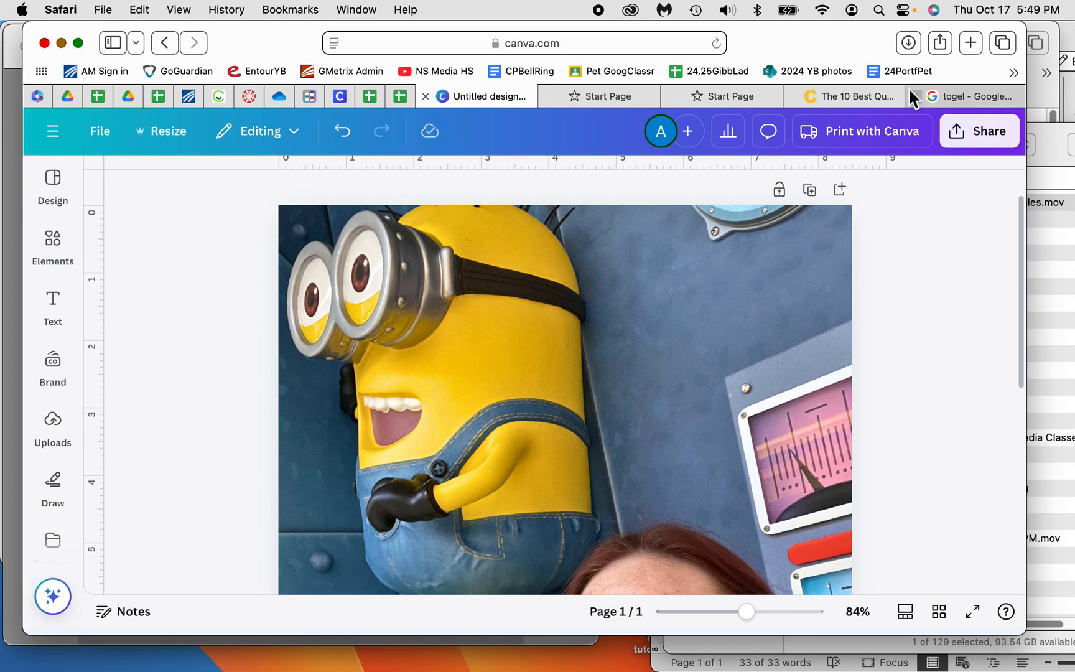
Switch to the CBR article on the 10 best Minions movie quotes, highlight quote number 10 and read on below it.
click(880, 99)
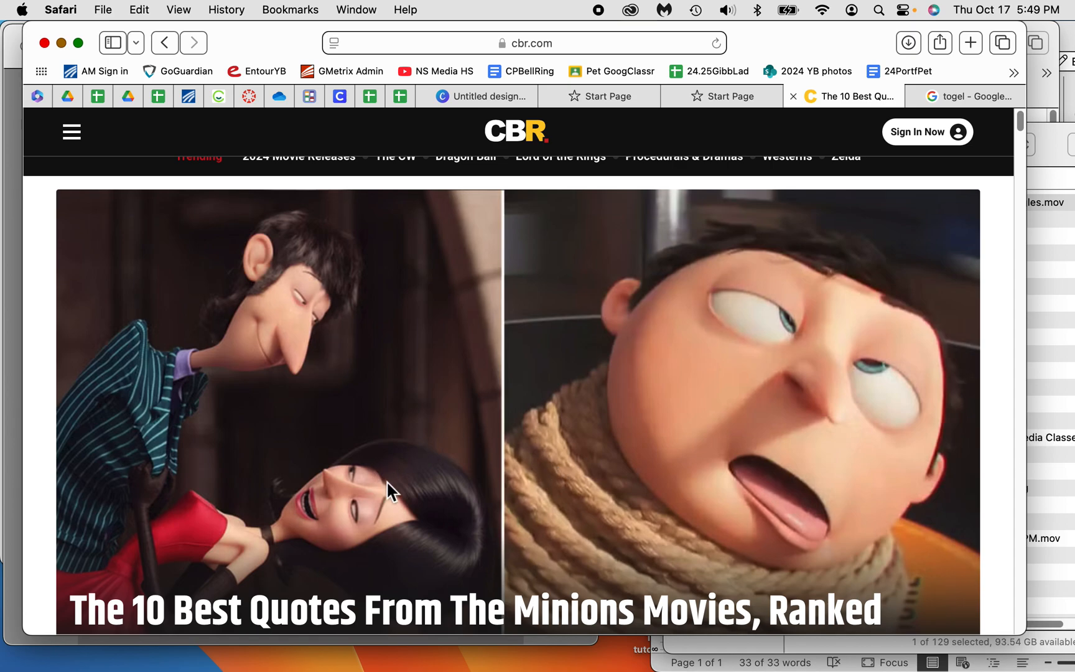
scroll(386, 480, down, 2)
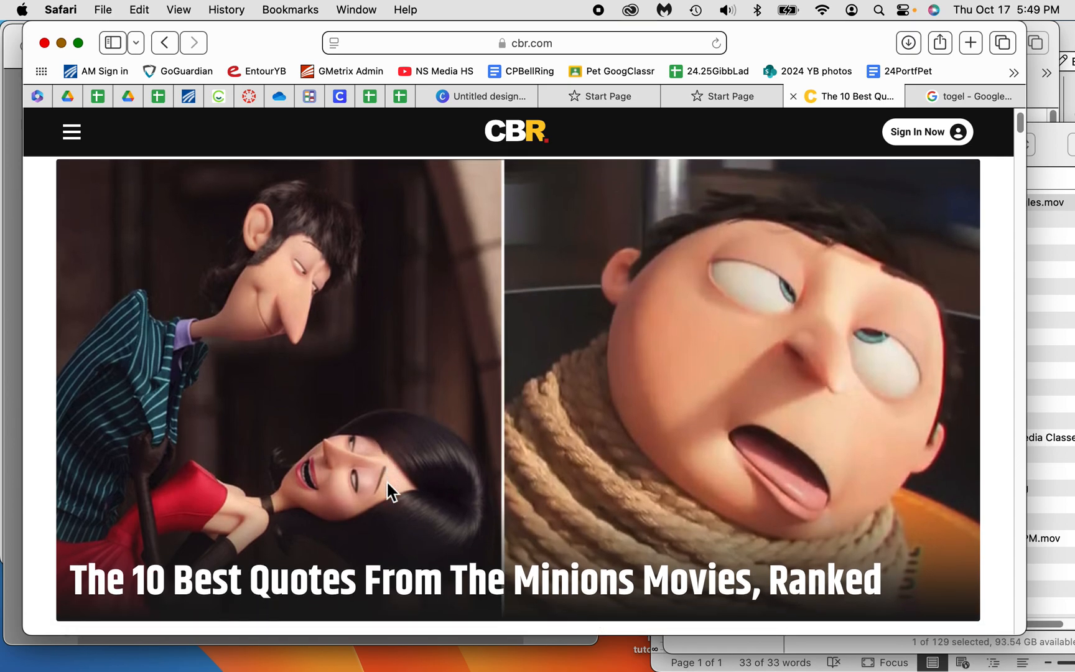
scroll(401, 476, down, 8)
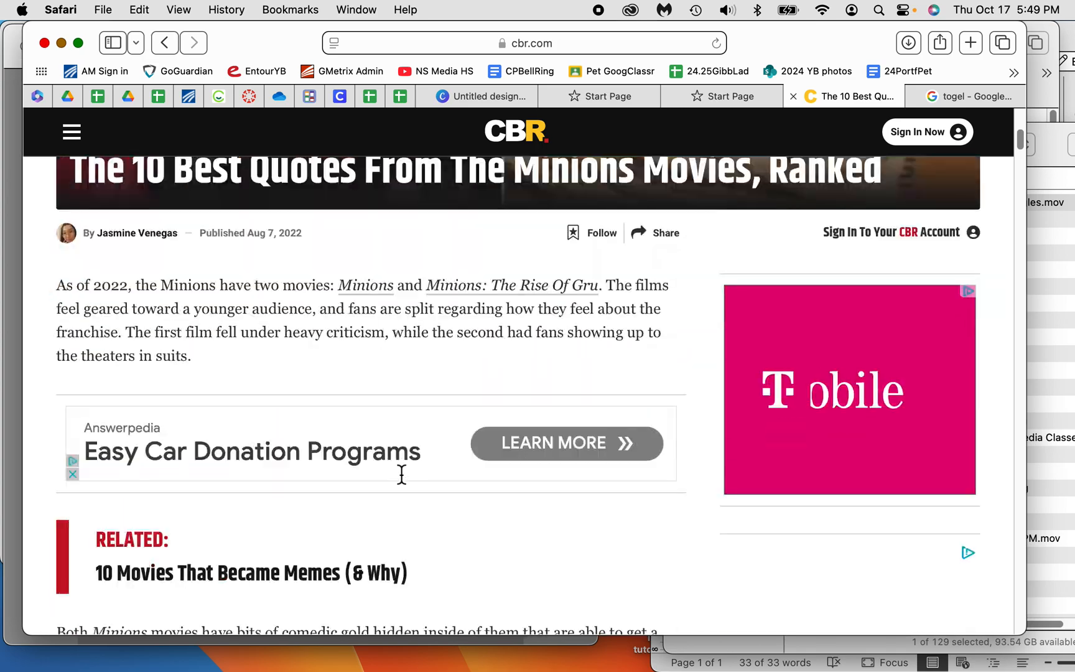
scroll(409, 482, down, 4)
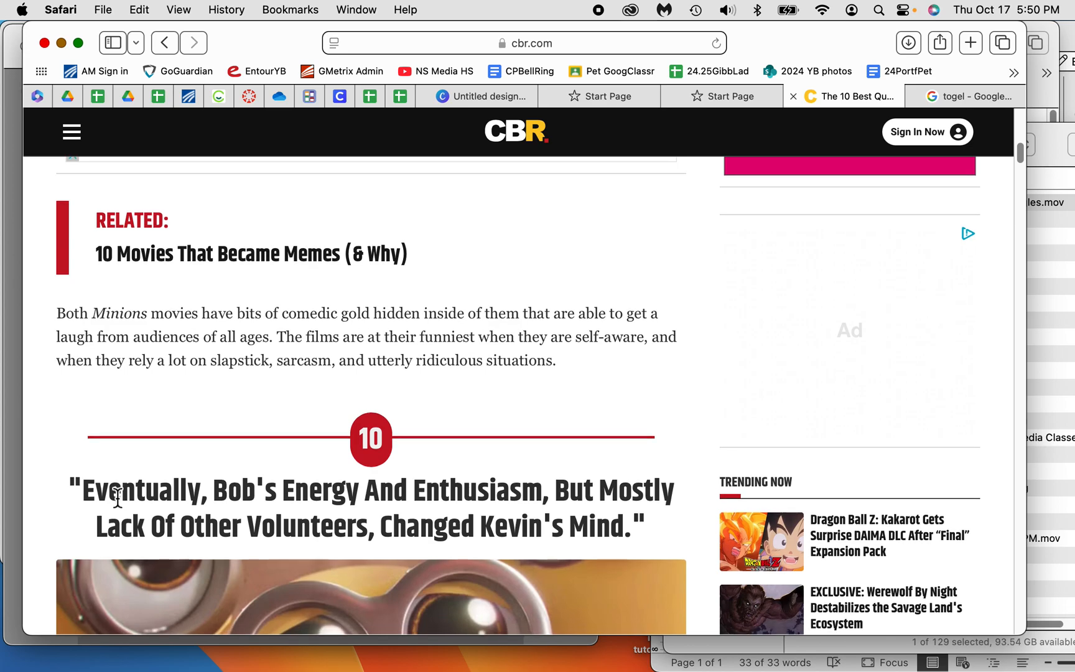
scroll(121, 500, down, 2)
scroll(129, 506, down, 1)
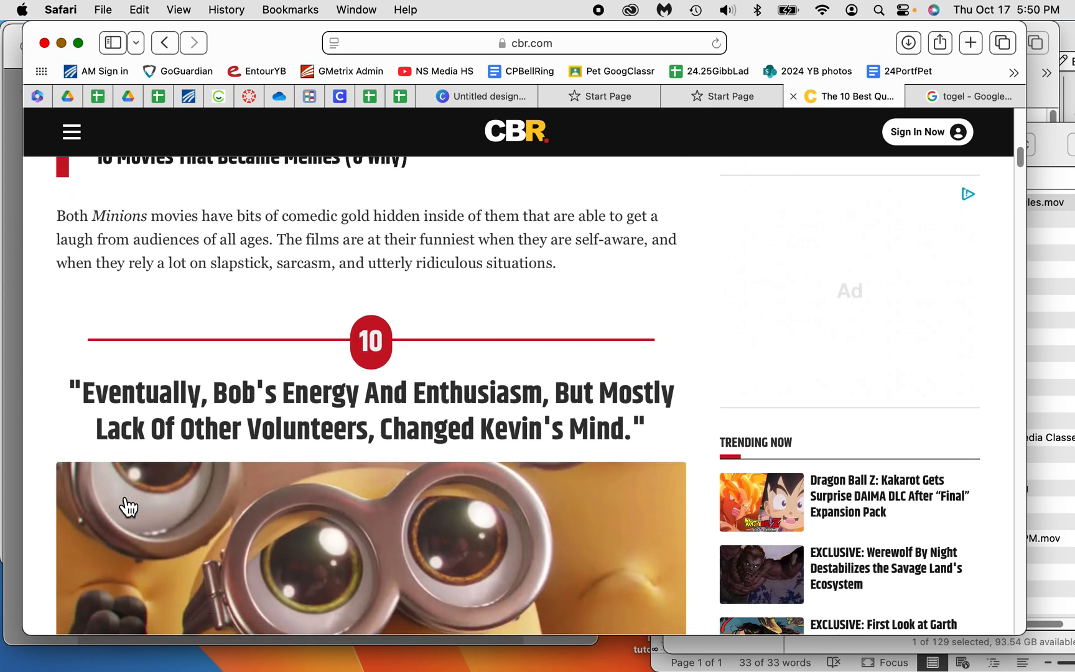
scroll(132, 504, down, 3)
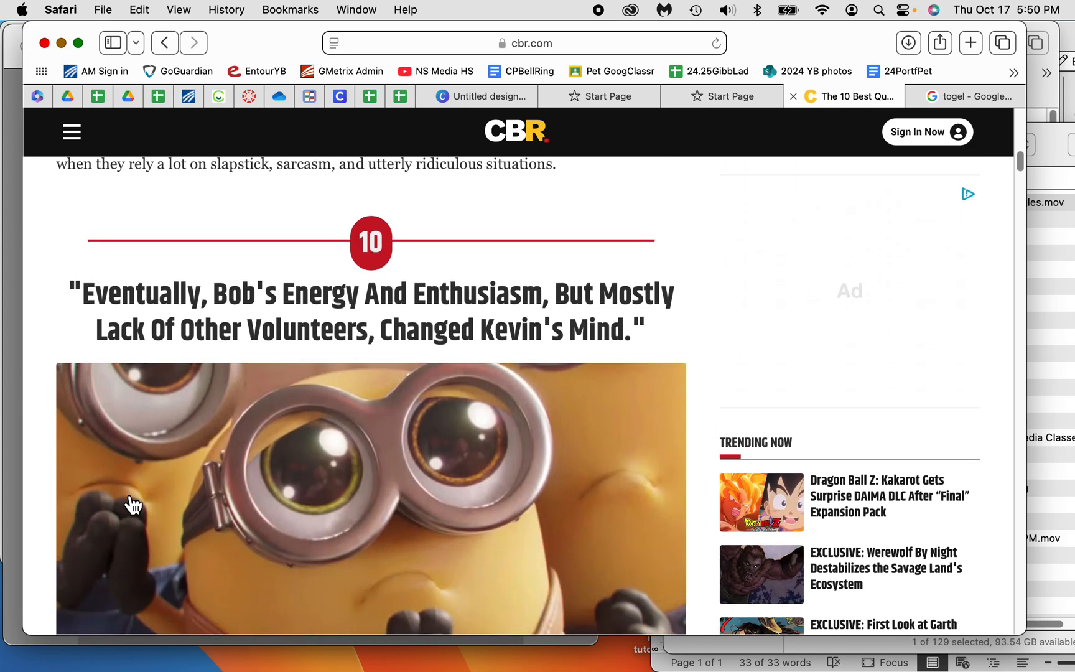
drag(643, 313, 54, 283)
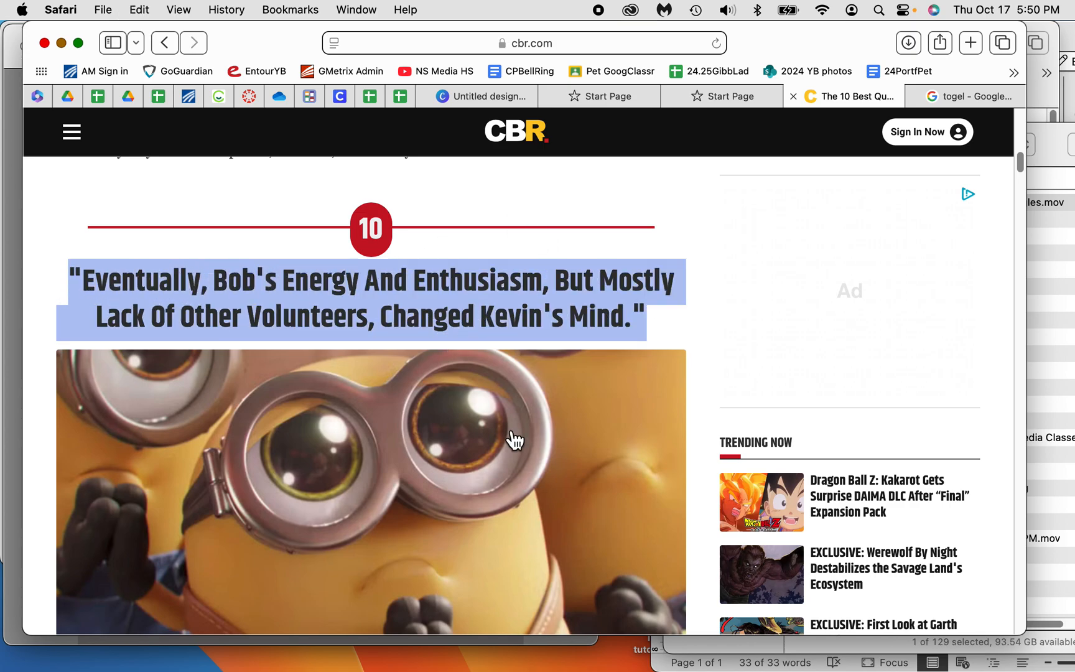
scroll(513, 439, down, 8)
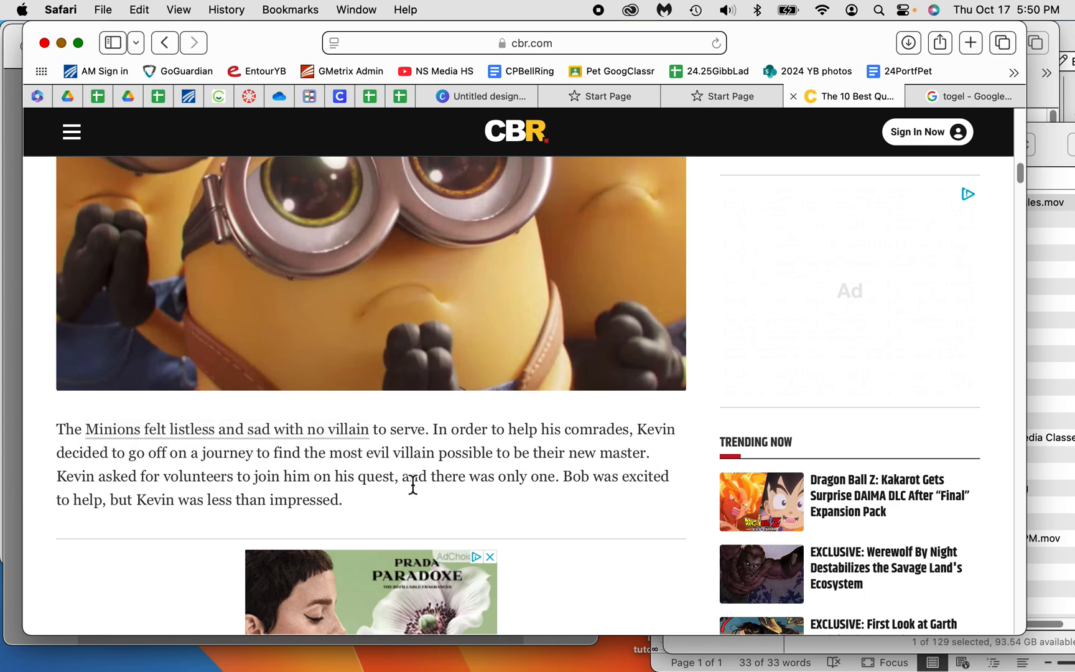
scroll(502, 498, down, 8)
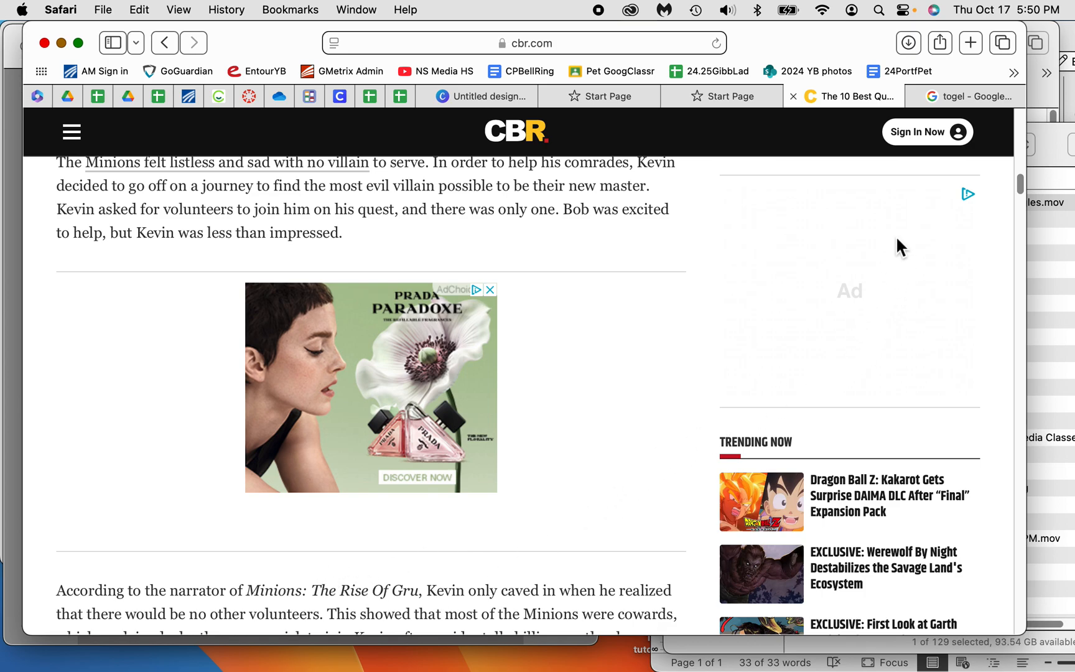
Return to the Canva design and add a square shape to the photo page.
click(490, 100)
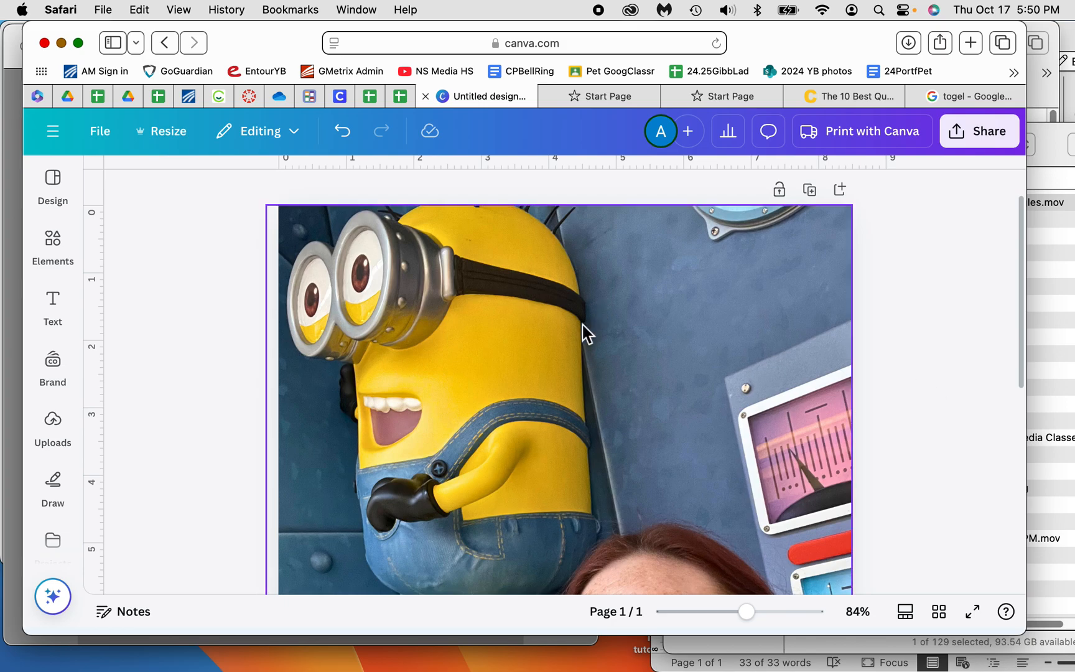
click(53, 303)
click(45, 266)
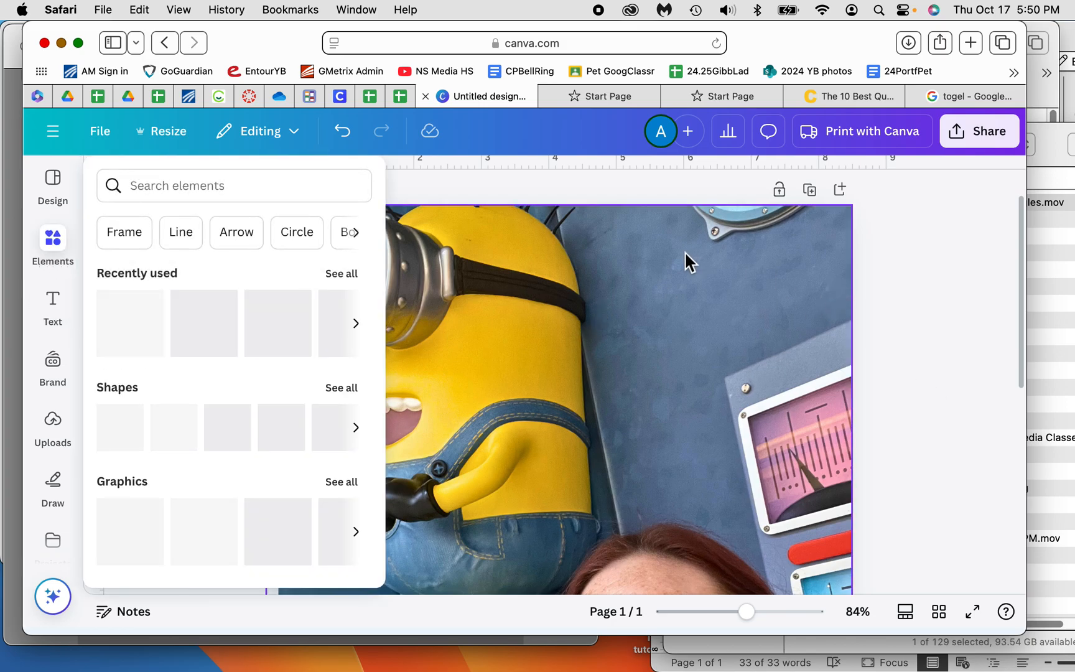
click(615, 248)
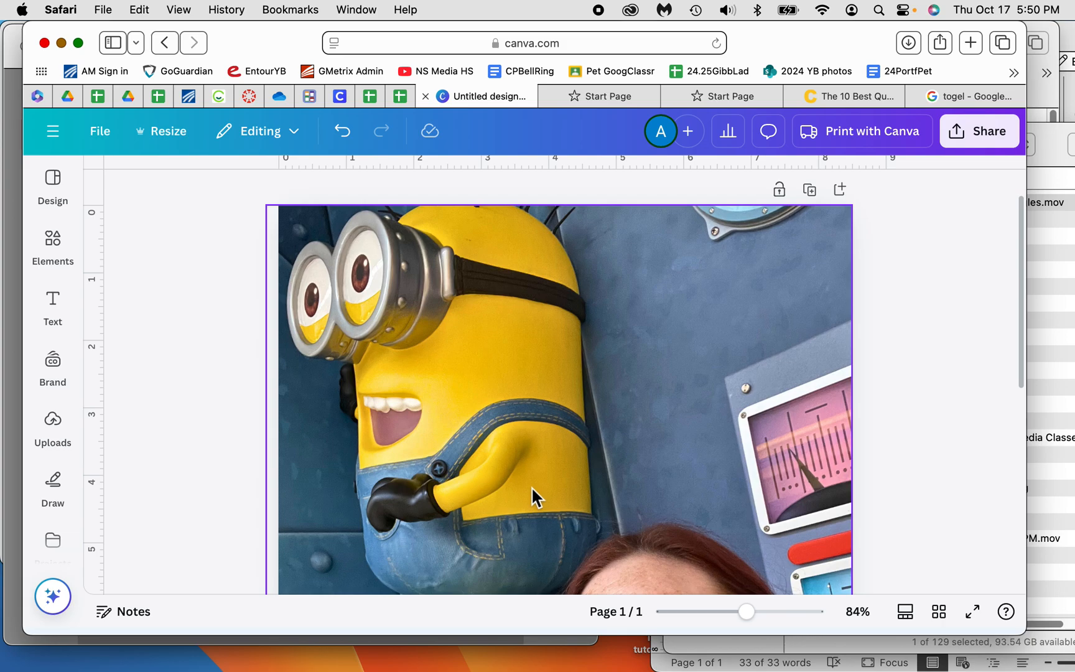
click(56, 293)
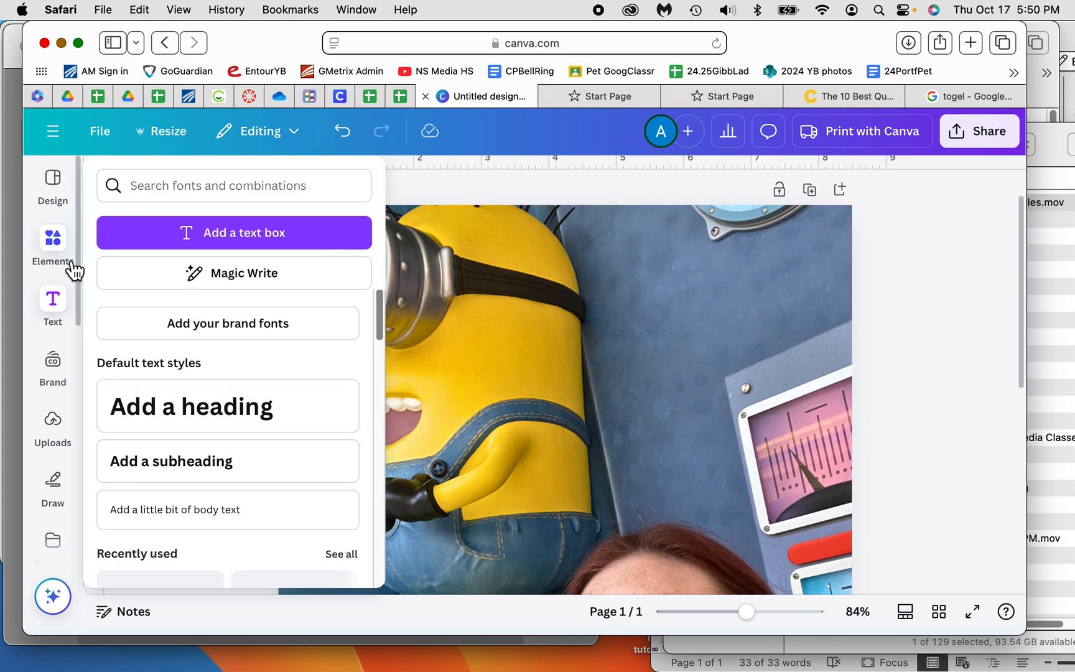
click(70, 266)
click(65, 287)
click(57, 245)
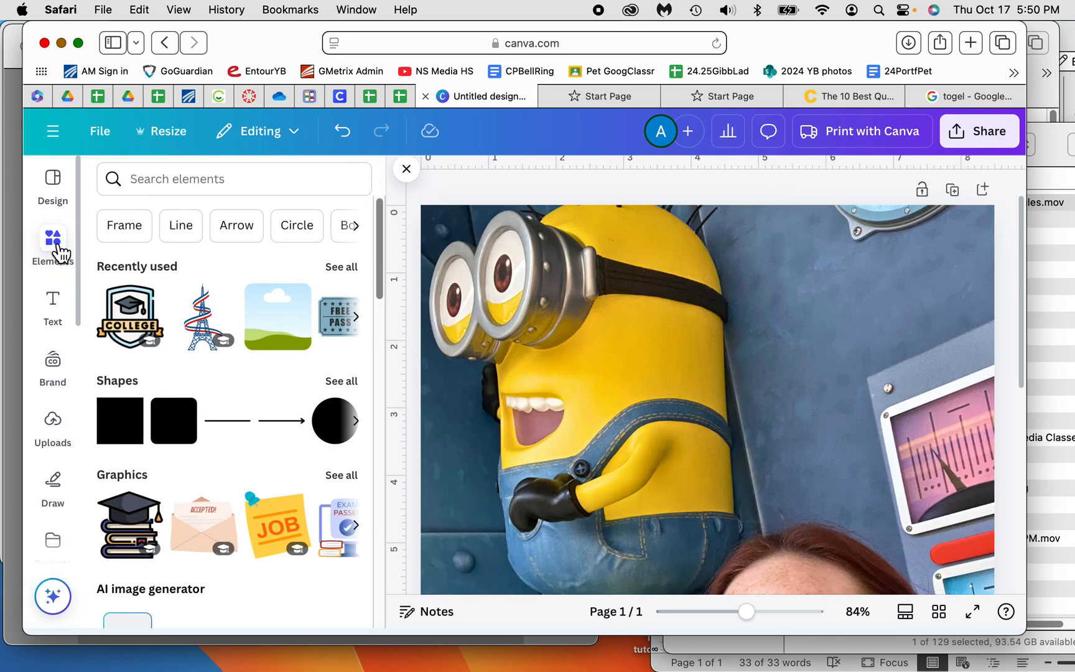
click(130, 438)
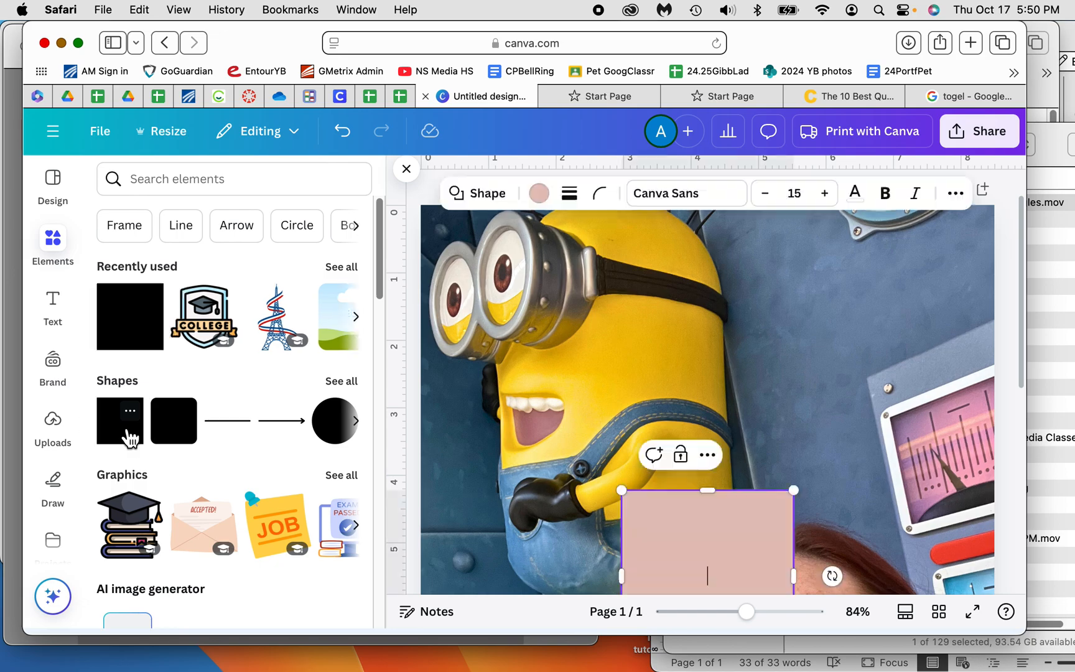
Move the square to the open wall beside the upper minion and stretch it into a tall rectangle ending above the woman's head.
drag(723, 565, 828, 296)
scroll(941, 420, up, 2)
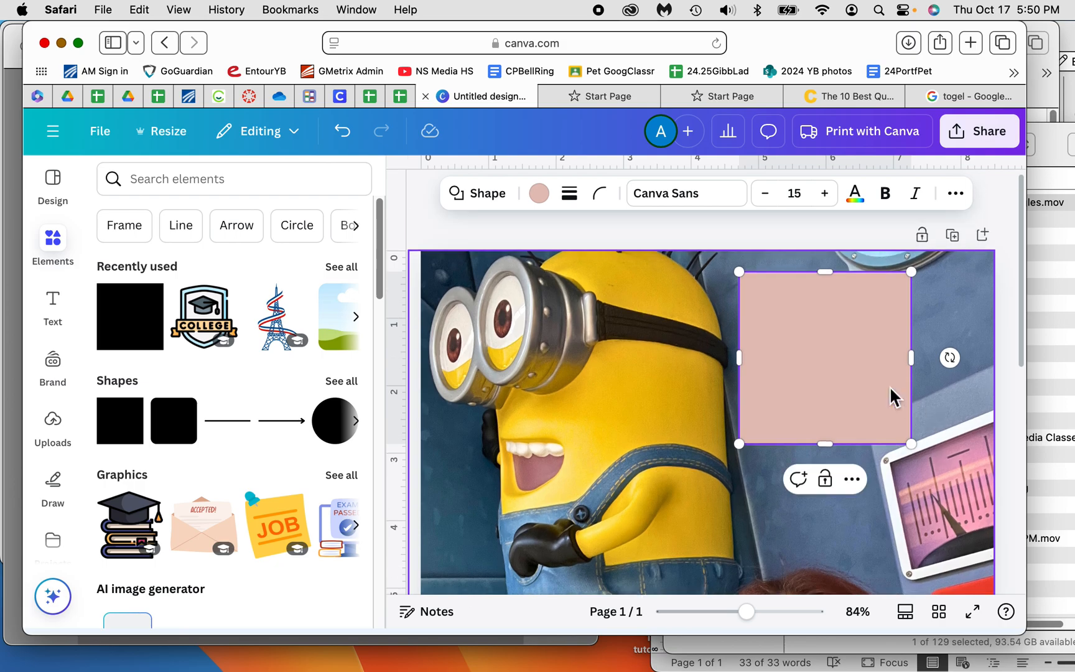
drag(912, 358, 974, 357)
drag(850, 444, 861, 562)
scroll(862, 519, down, 3)
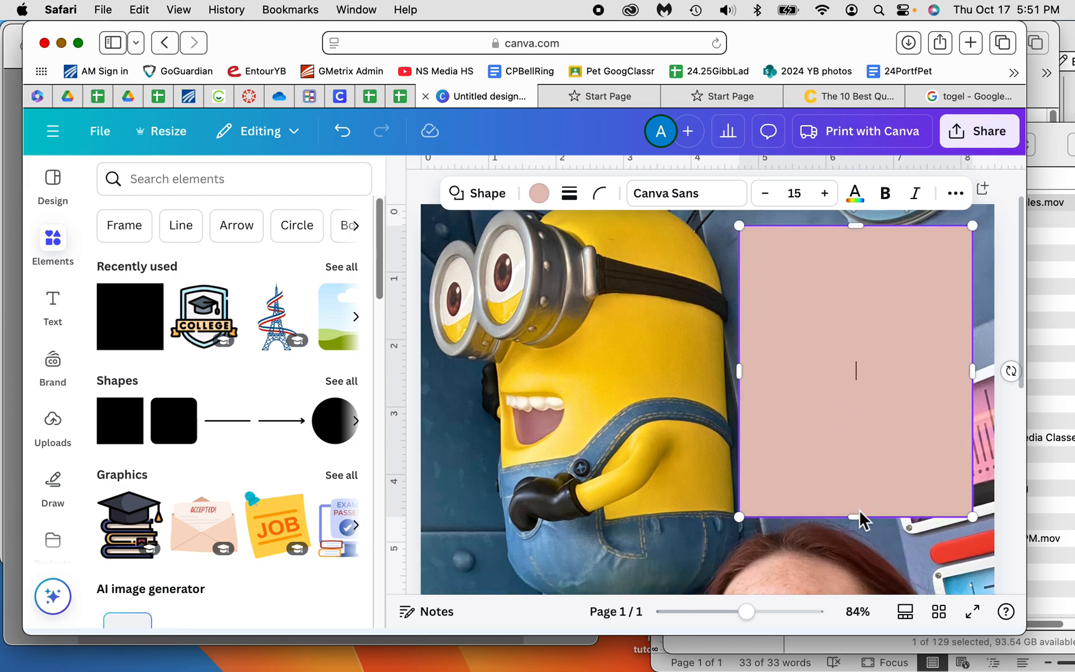
drag(744, 348, 749, 355)
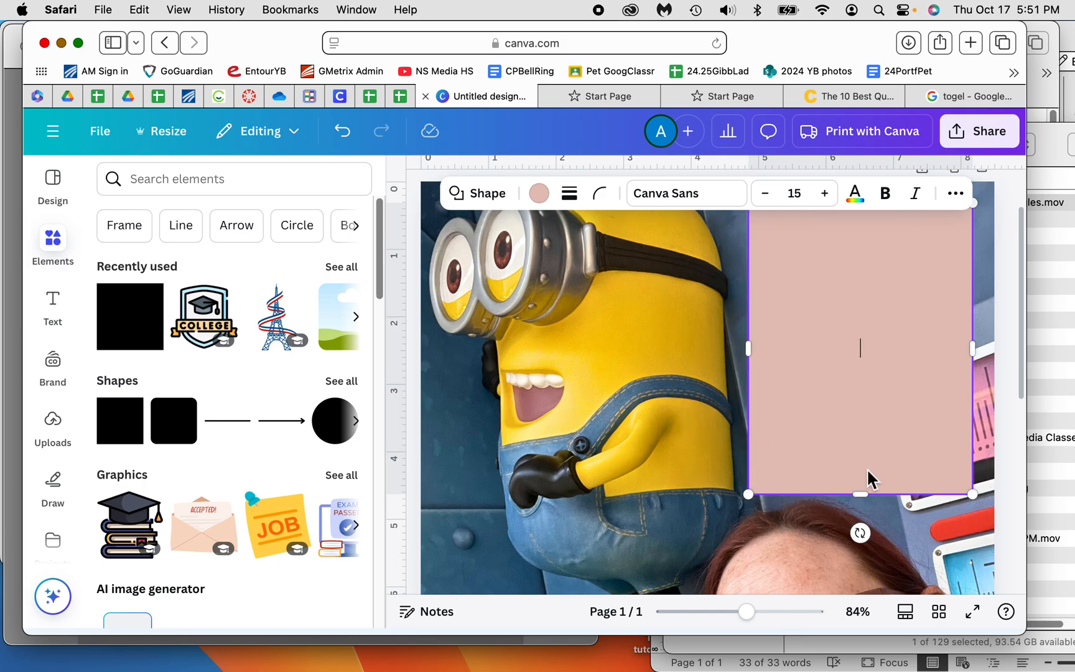
scroll(868, 473, up, 2)
scroll(868, 473, down, 5)
scroll(868, 476, down, 5)
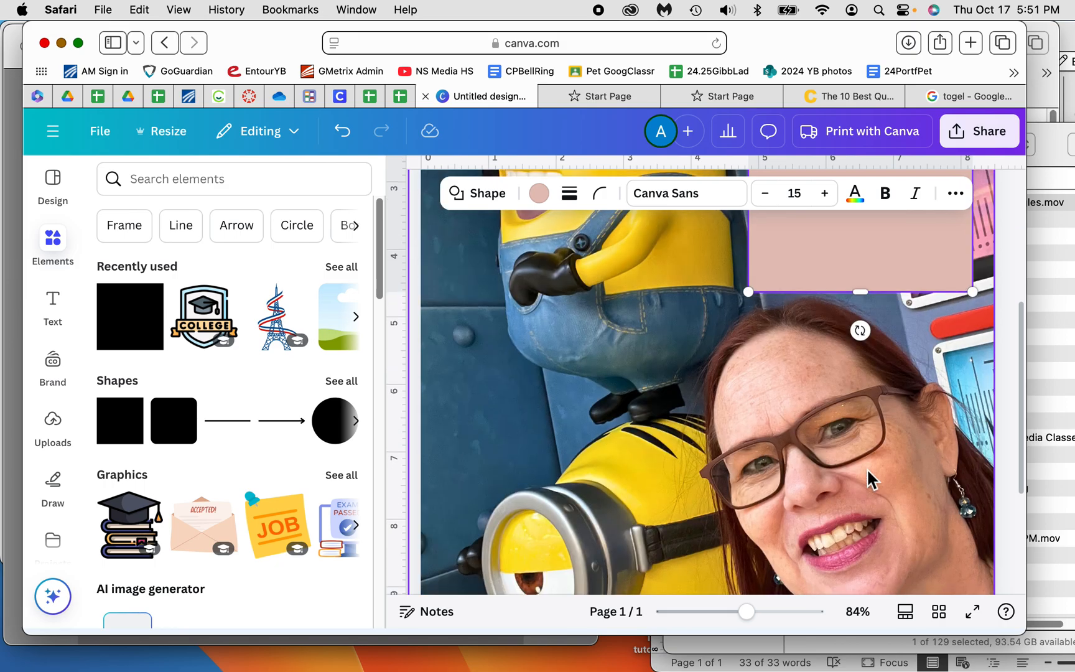
scroll(867, 476, up, 3)
scroll(867, 467, up, 7)
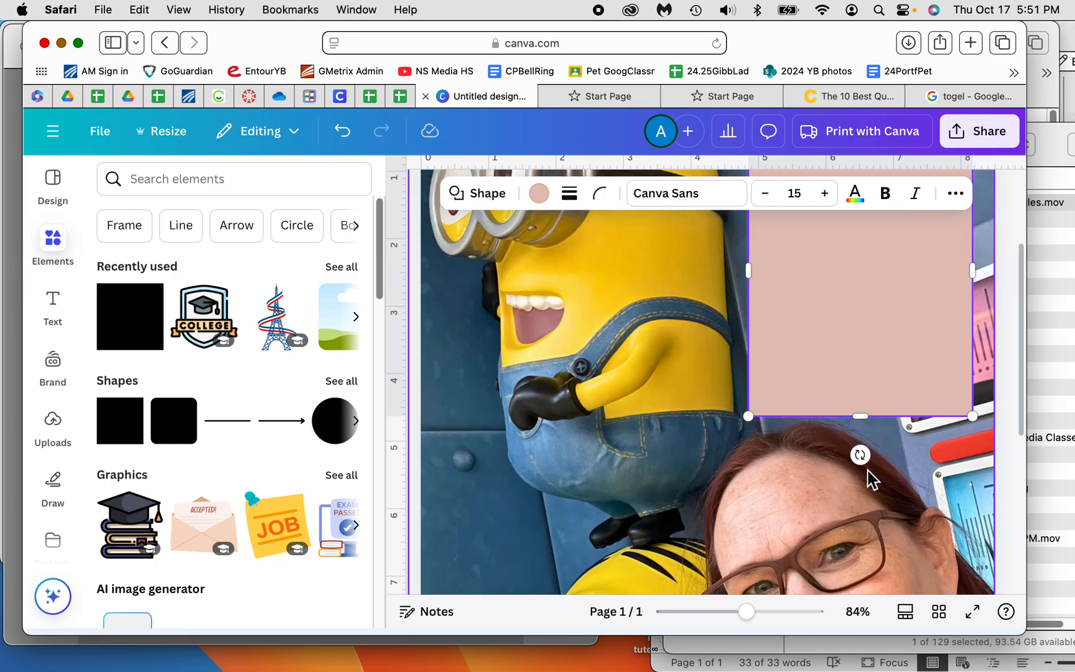
double_click(866, 468)
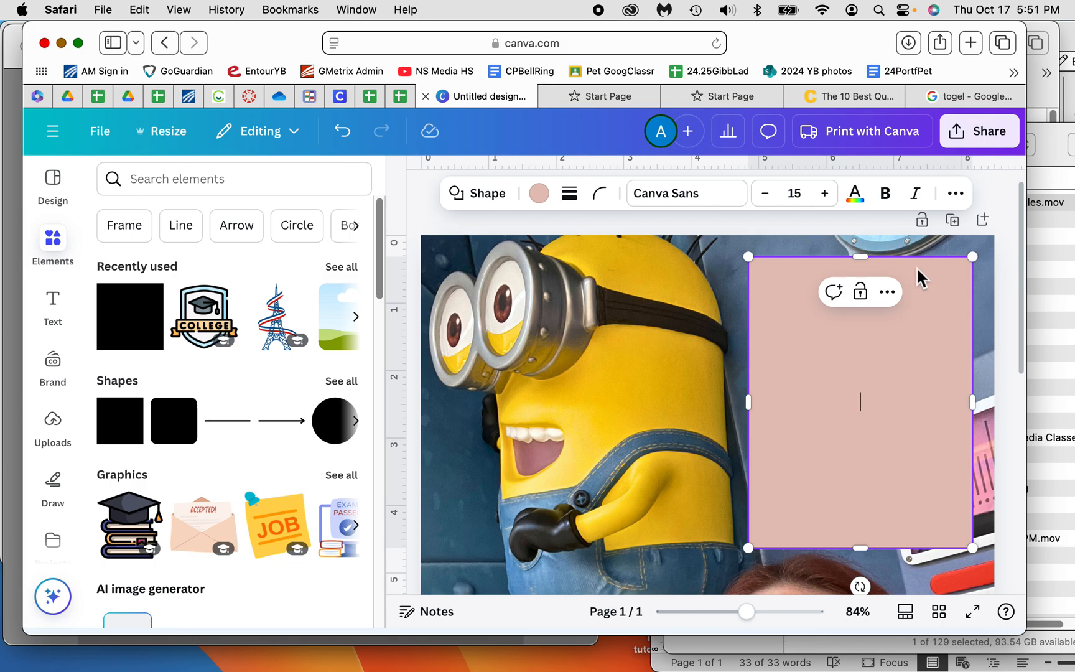
Set the rectangle's transparency to 62.
click(956, 196)
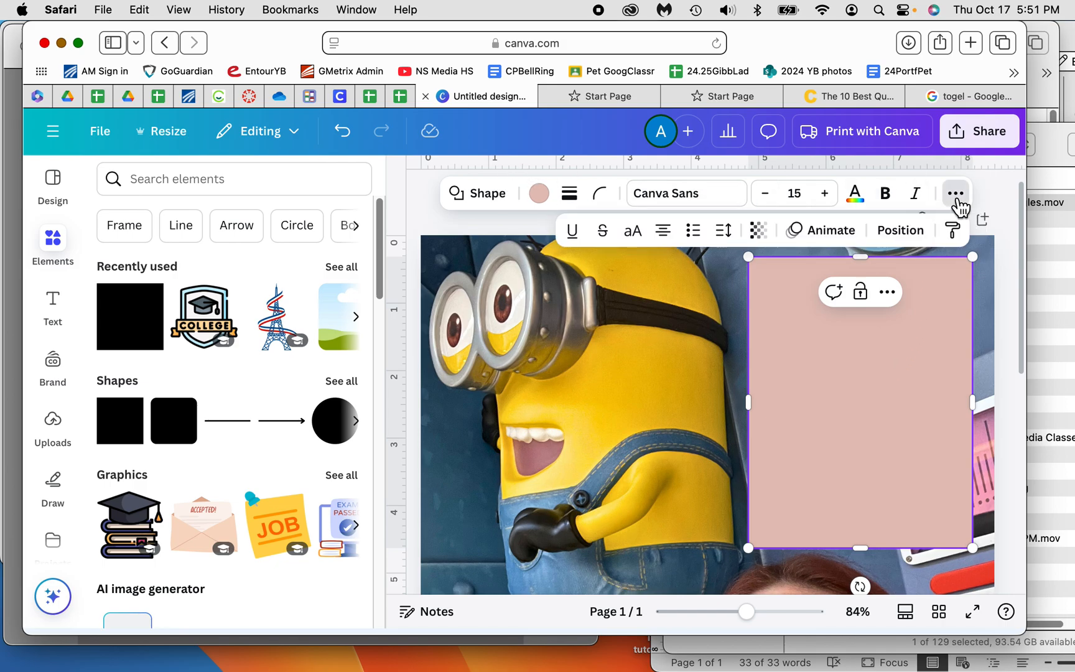
click(770, 247)
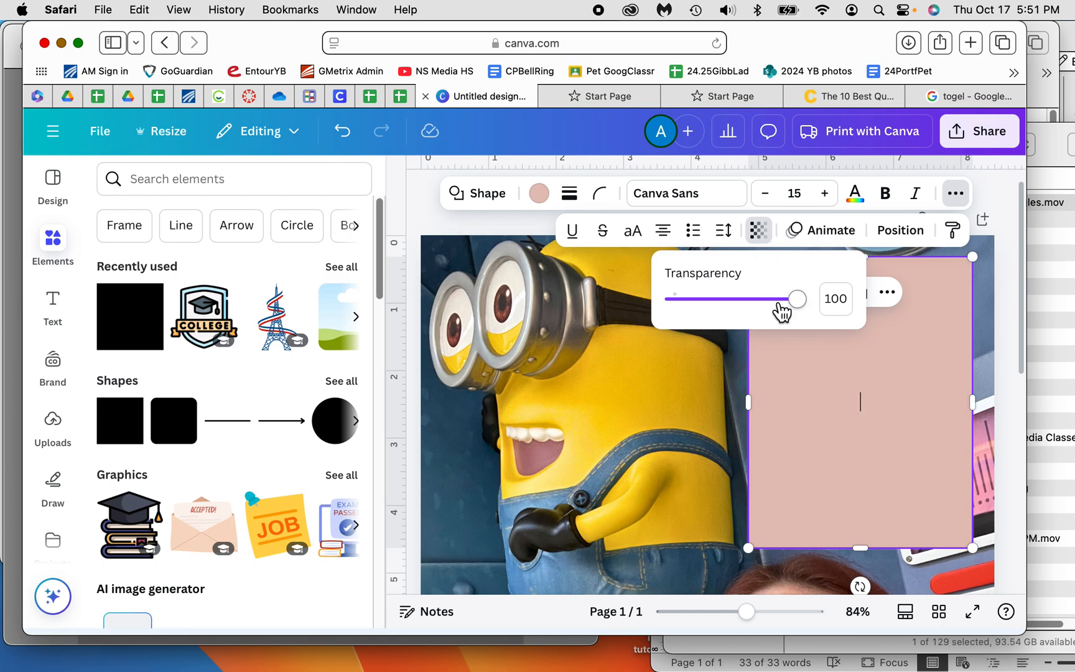
drag(810, 310, 760, 323)
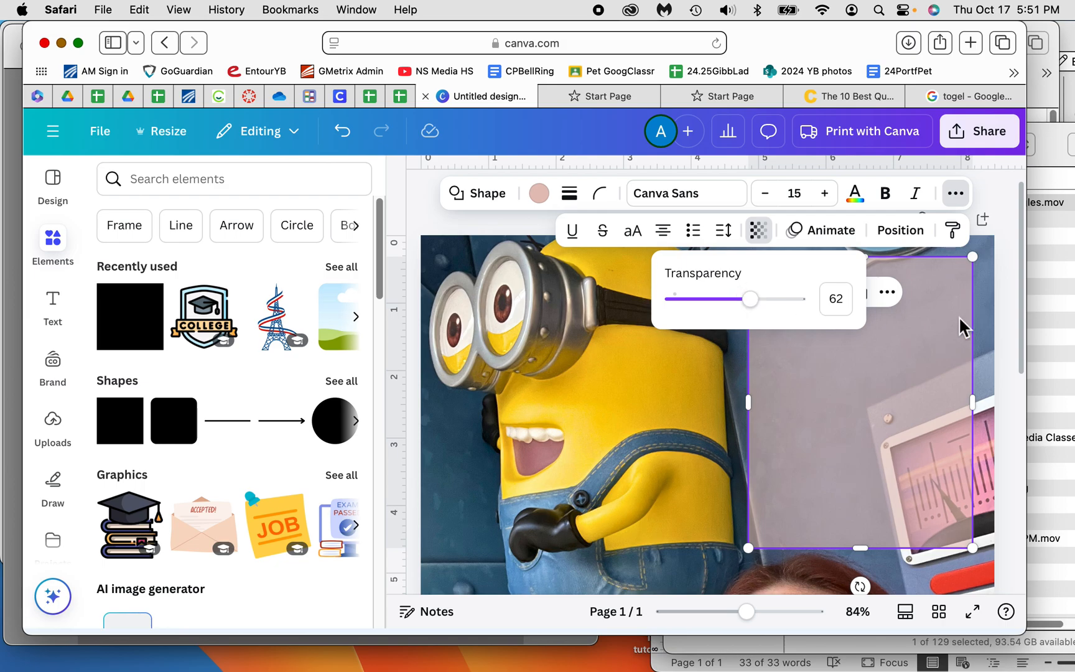
click(992, 321)
click(898, 348)
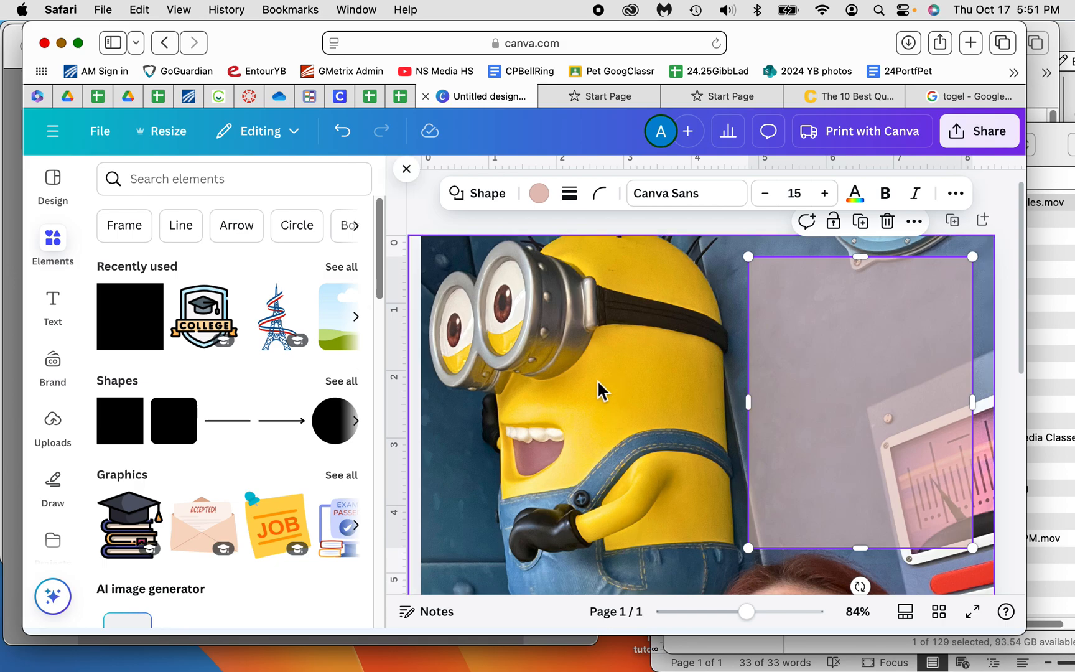
Recolour the rectangle with the slate blue from the photo colors, then deselect it.
click(547, 206)
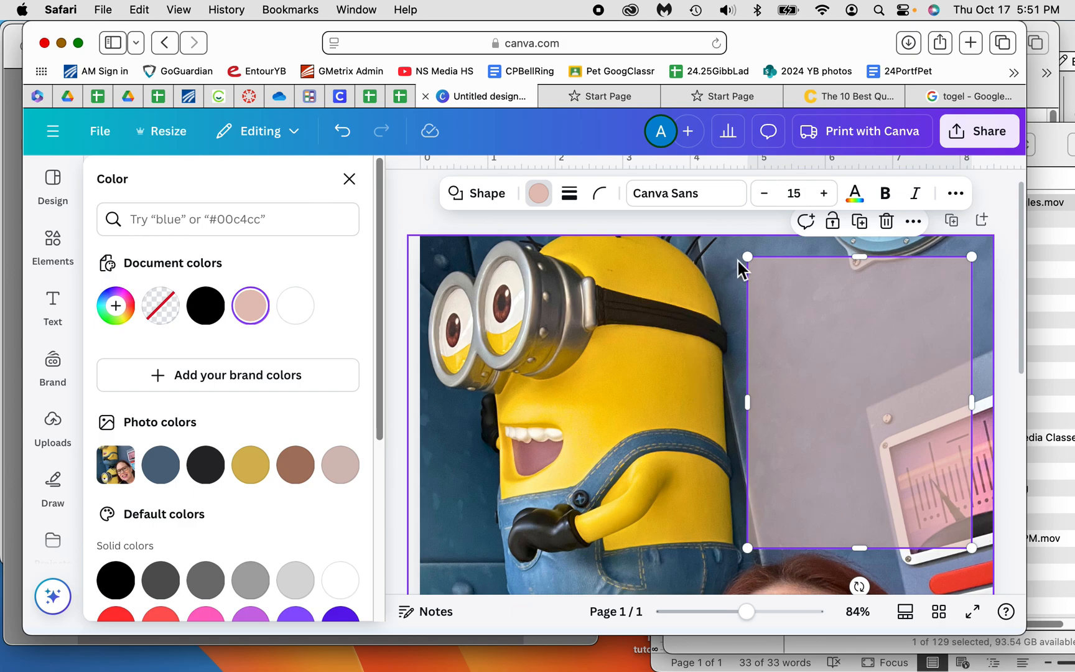
click(174, 474)
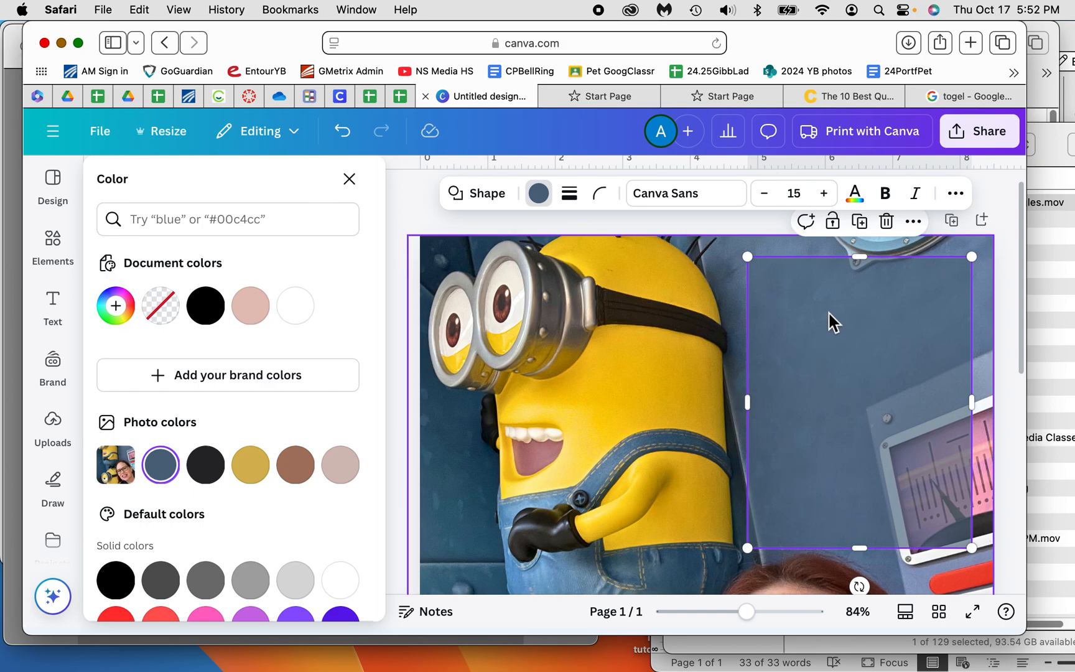
click(738, 327)
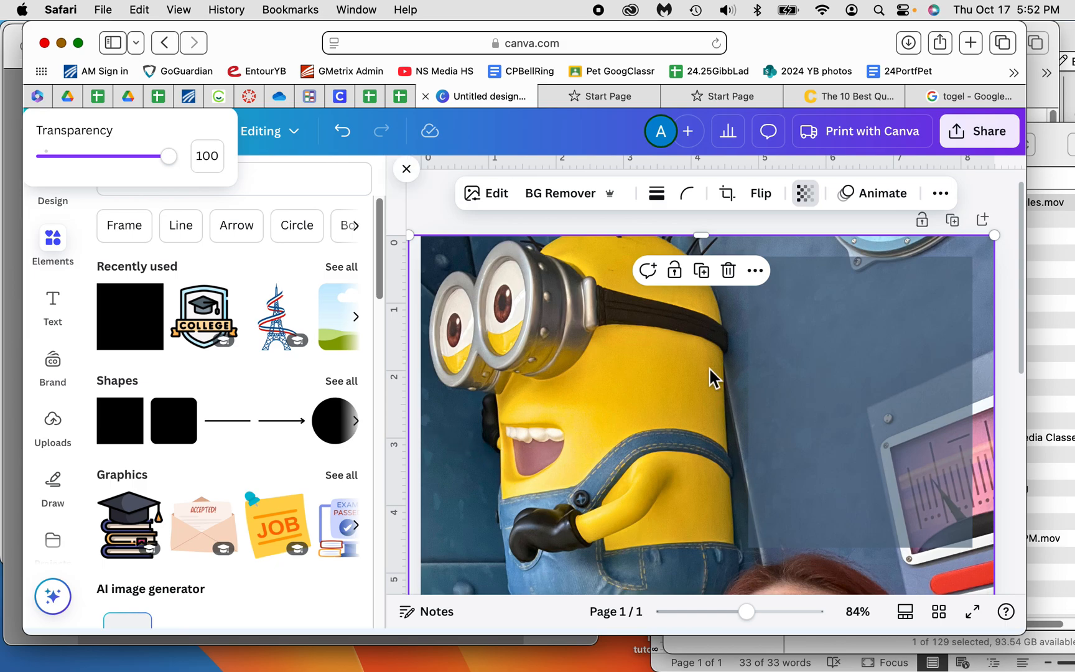
Darken the rectangle's slate blue fill to #384858 with a custom solid color, then deselect the rectangle.
click(871, 359)
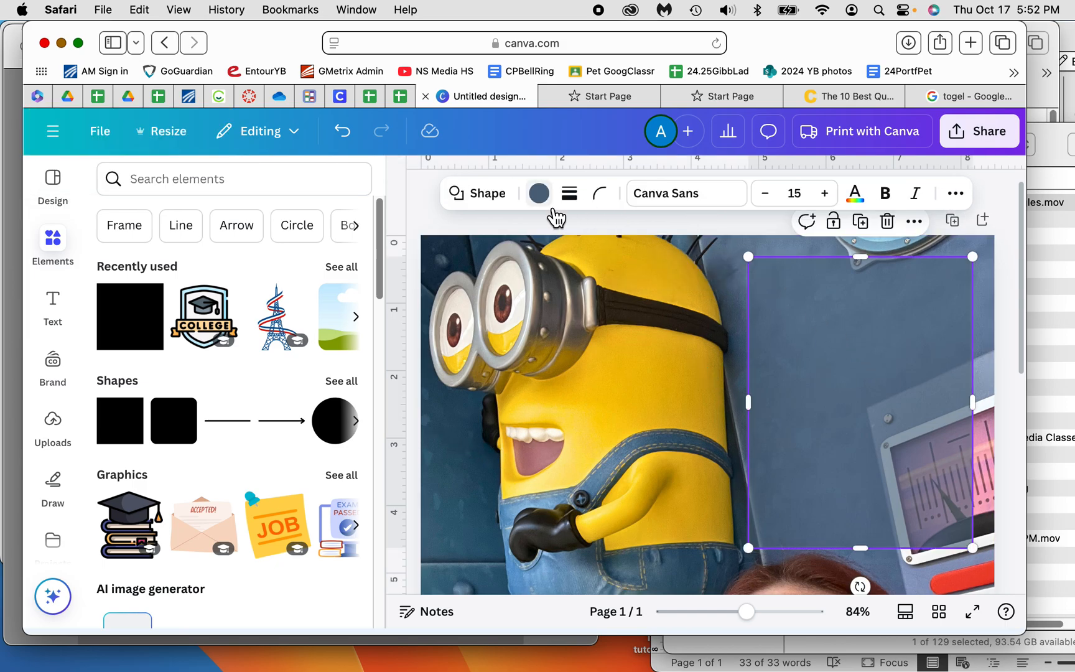
click(539, 194)
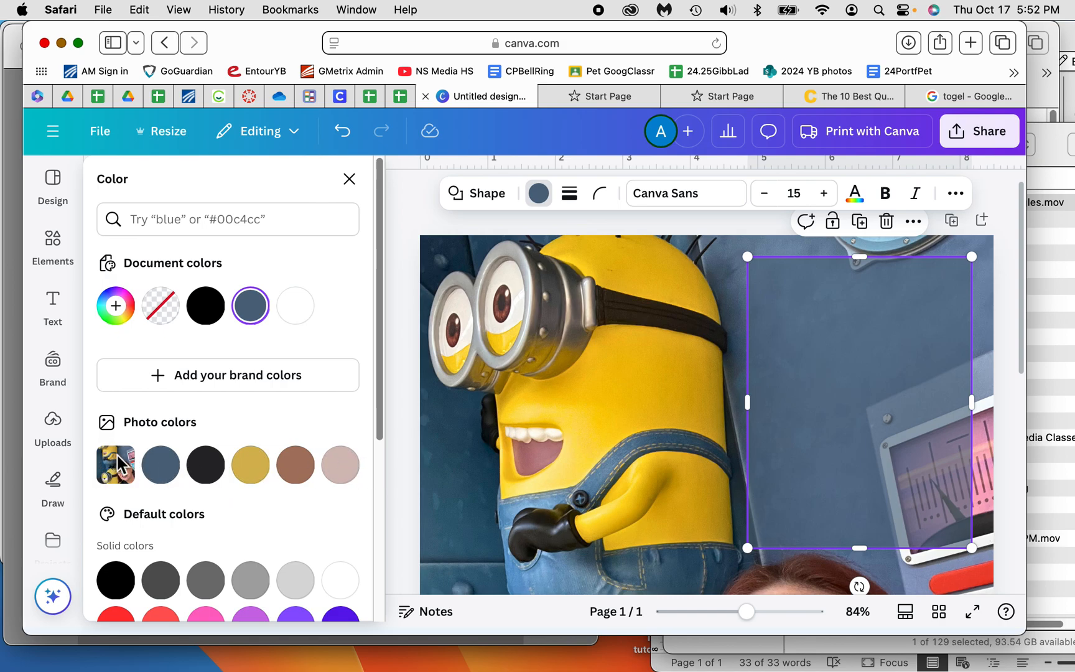
scroll(295, 446, down, 5)
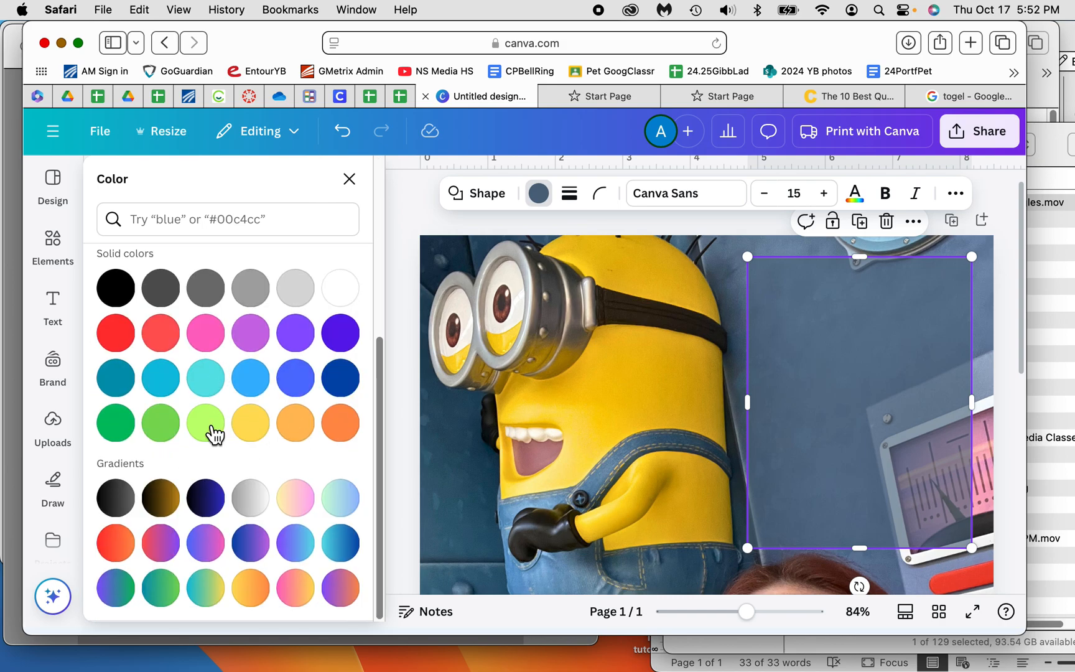
scroll(187, 435, up, 5)
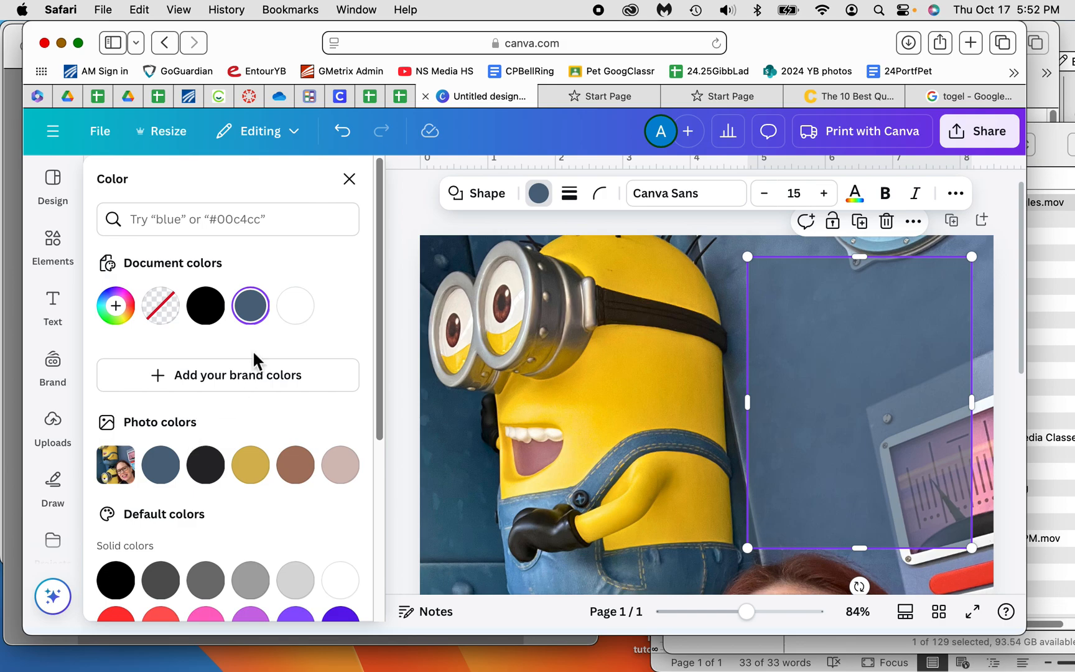
click(128, 313)
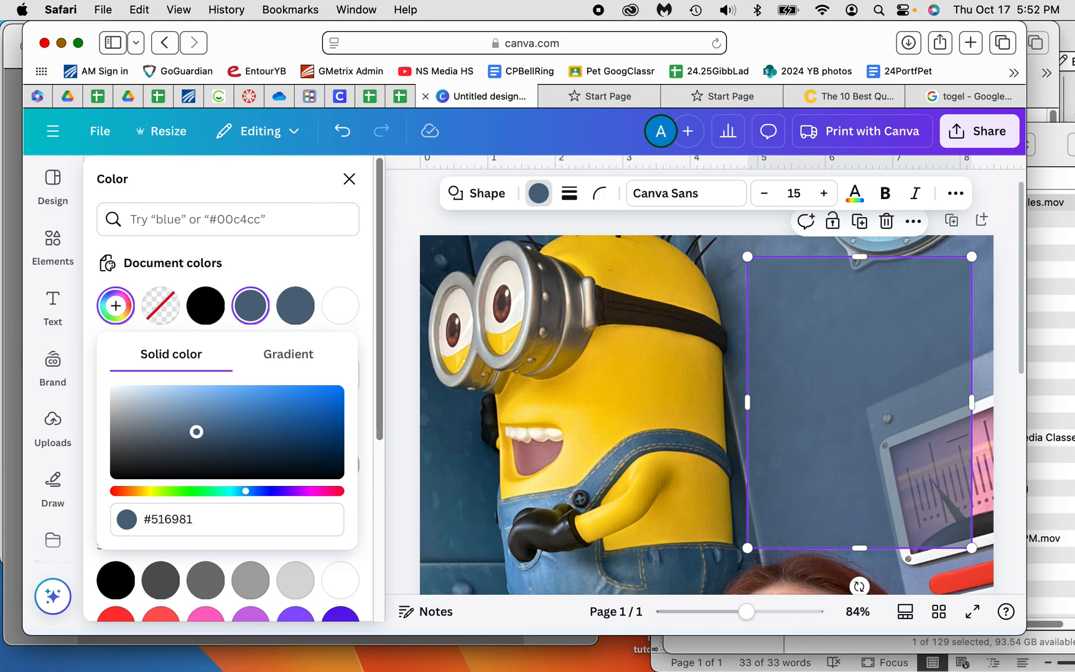
drag(196, 431, 195, 447)
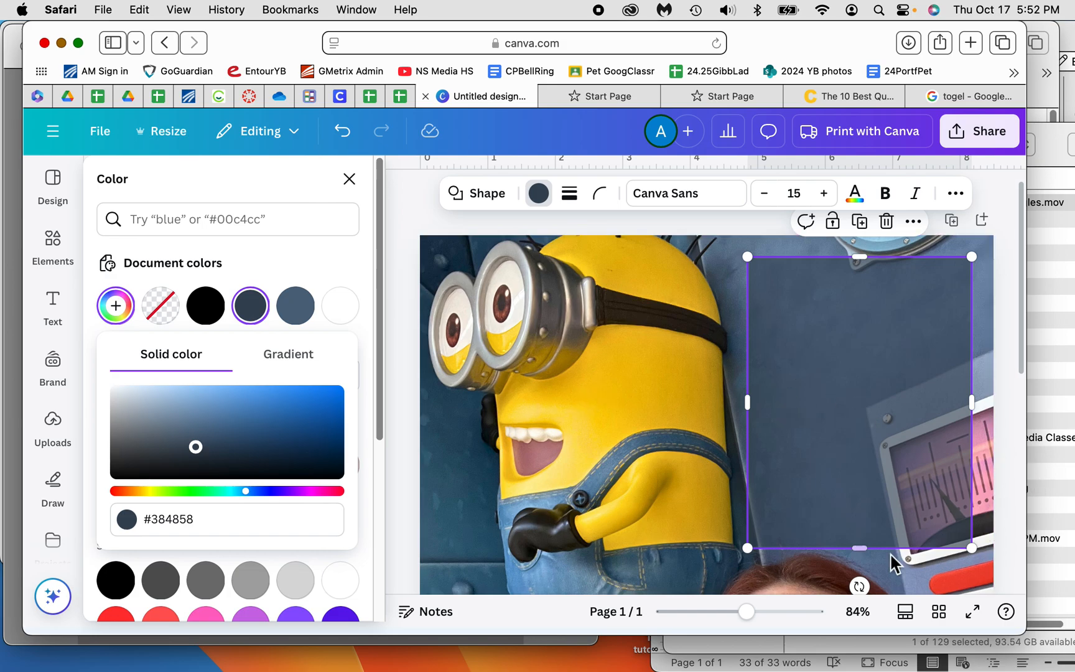
click(413, 228)
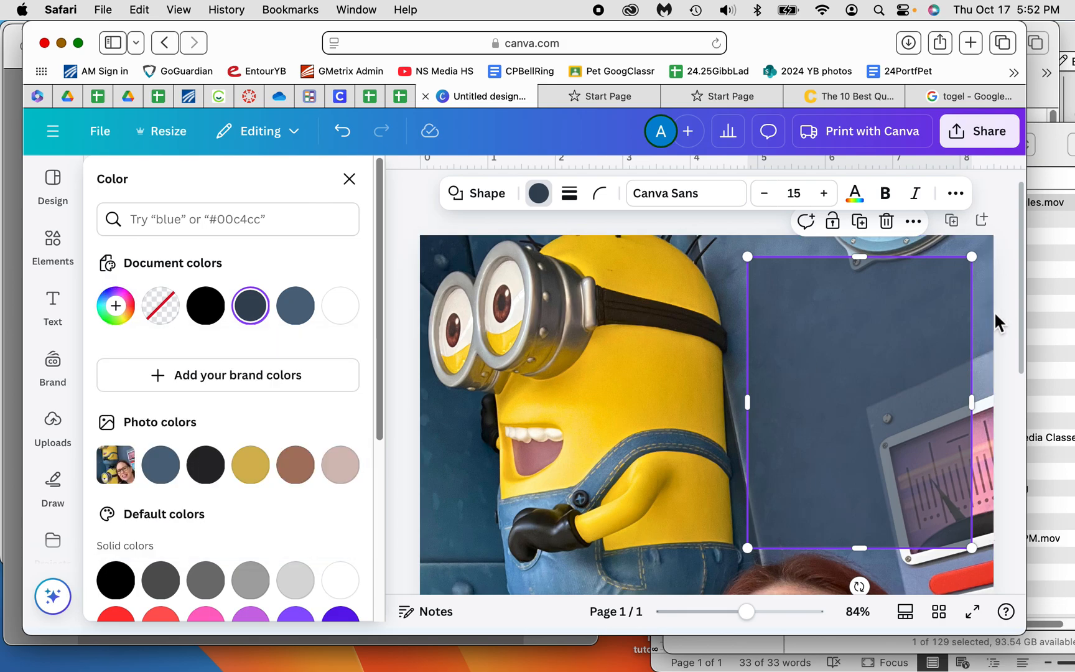
click(991, 270)
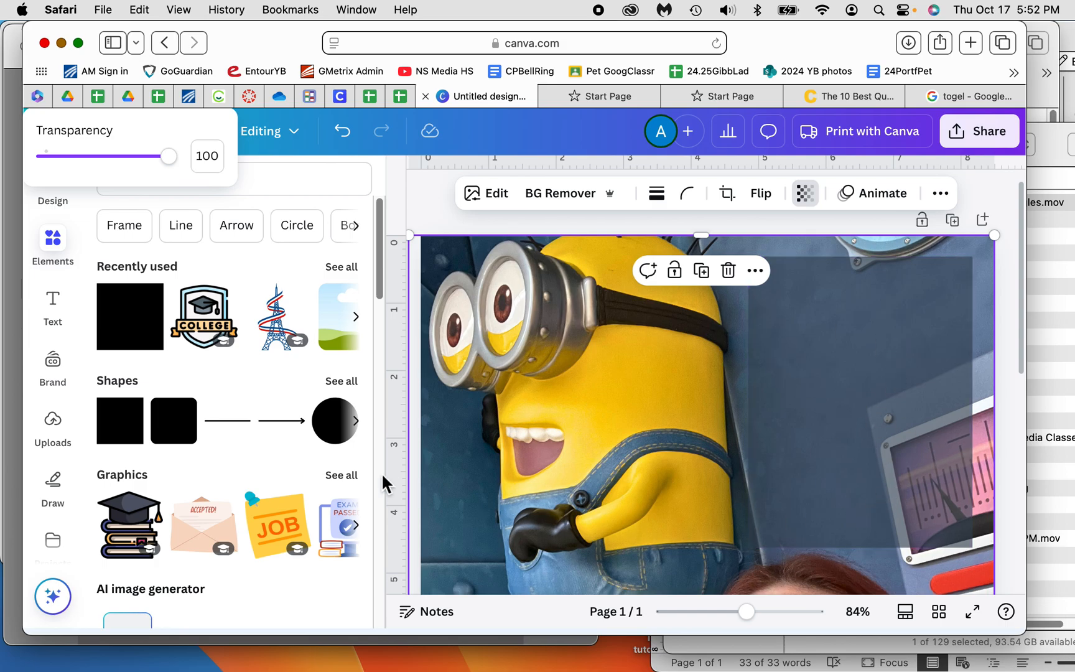
Add a body text box to the page and copy the highlighted number 10 quote from the CBR article.
click(57, 322)
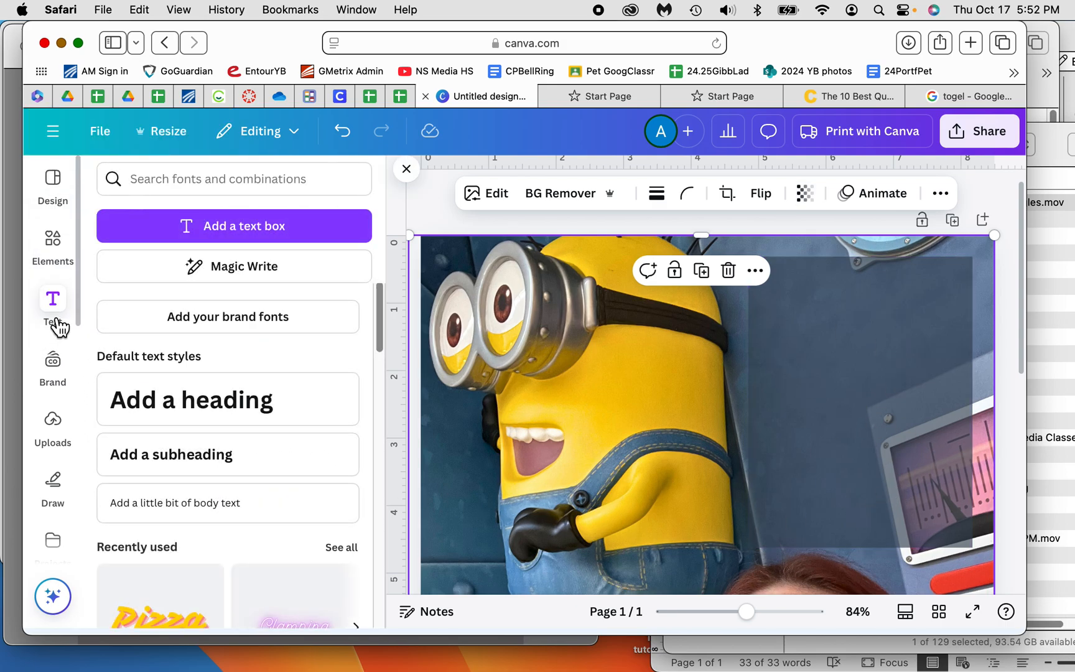
click(176, 518)
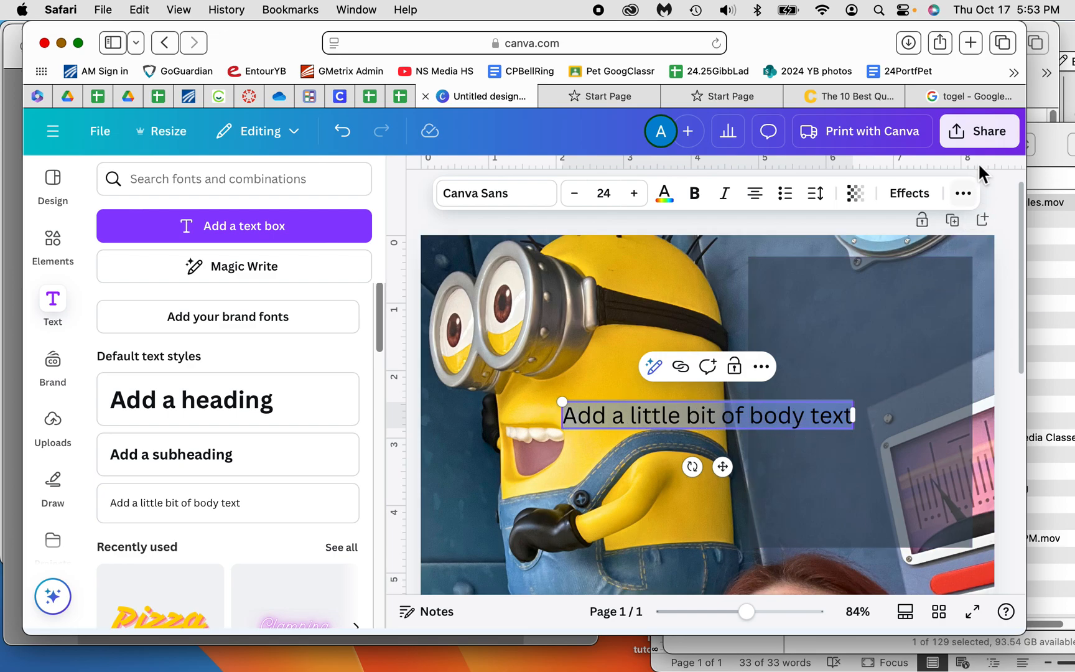
click(871, 99)
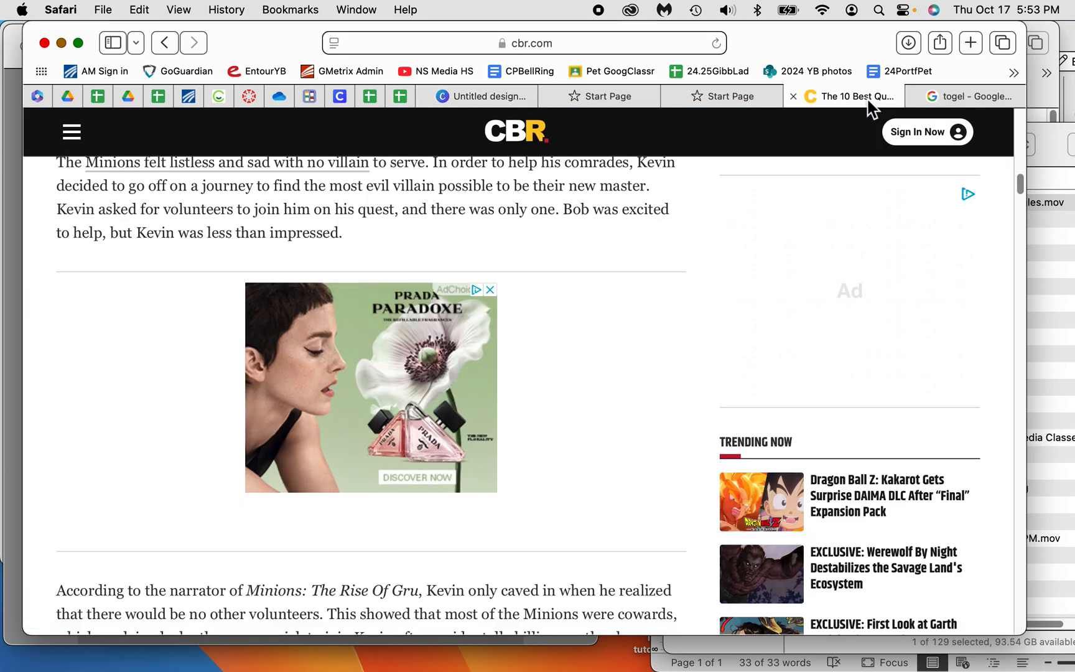
scroll(525, 392, up, 8)
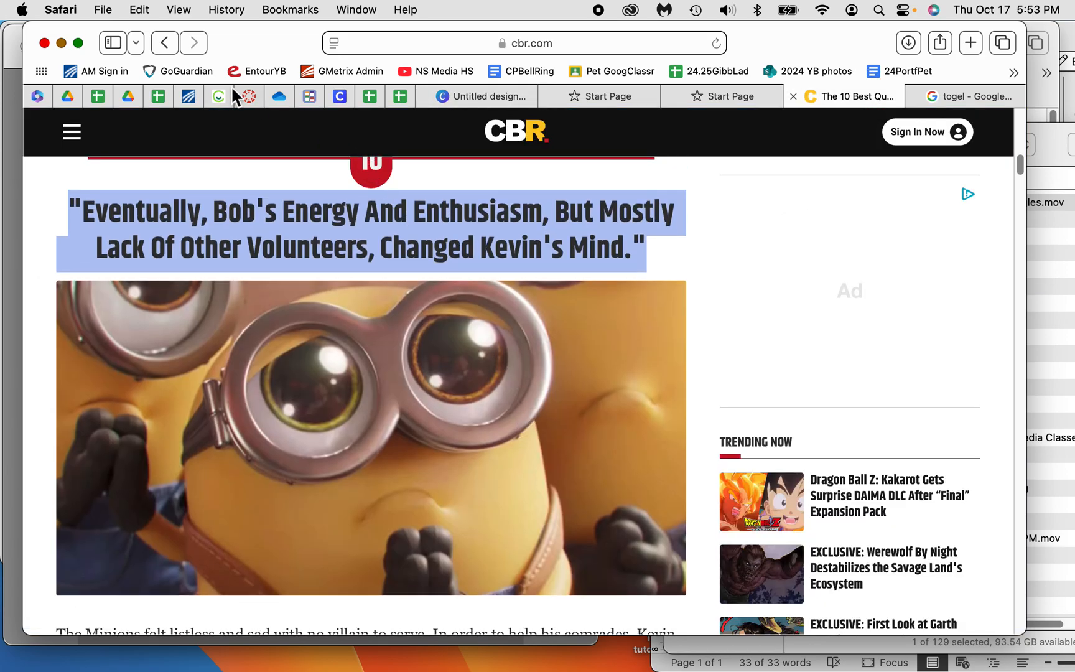
click(115, 8)
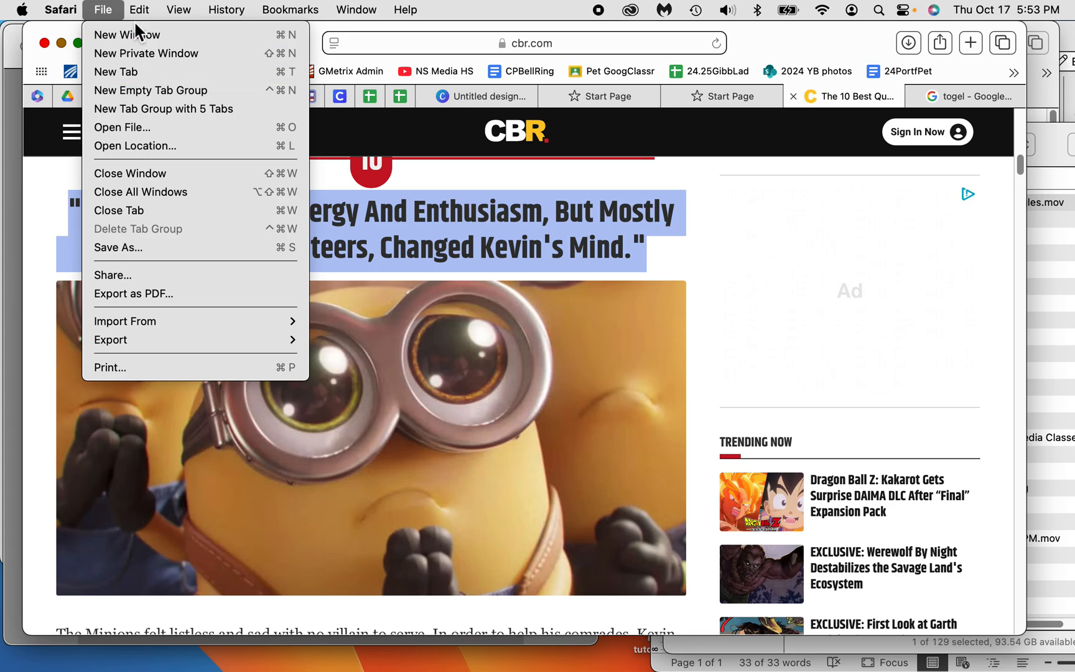
mouse_move(138, 12)
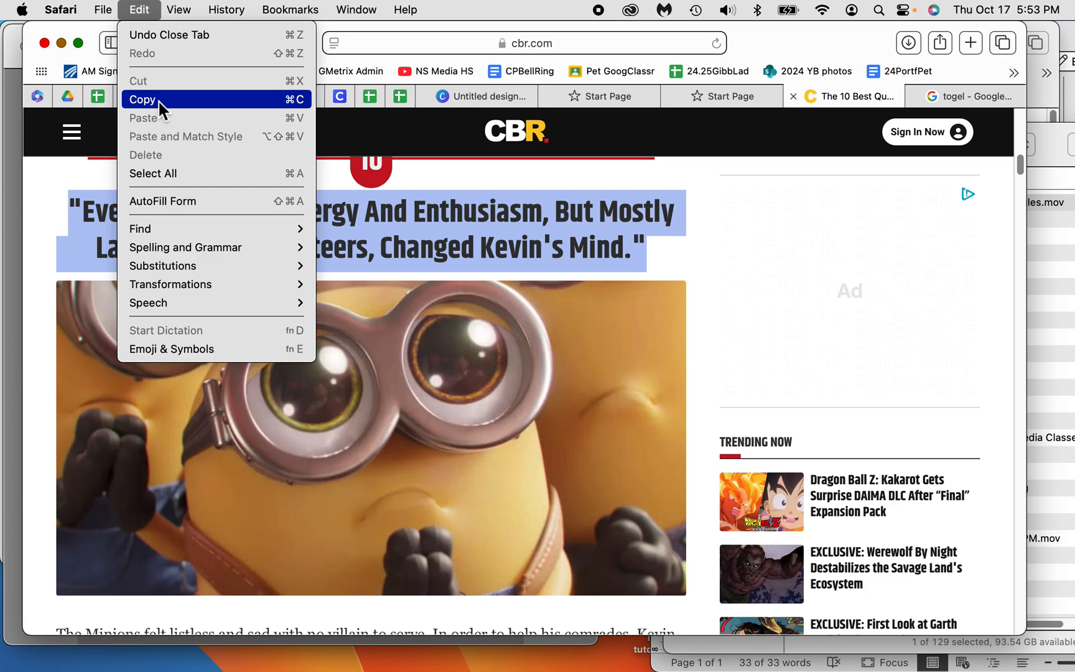
click(160, 110)
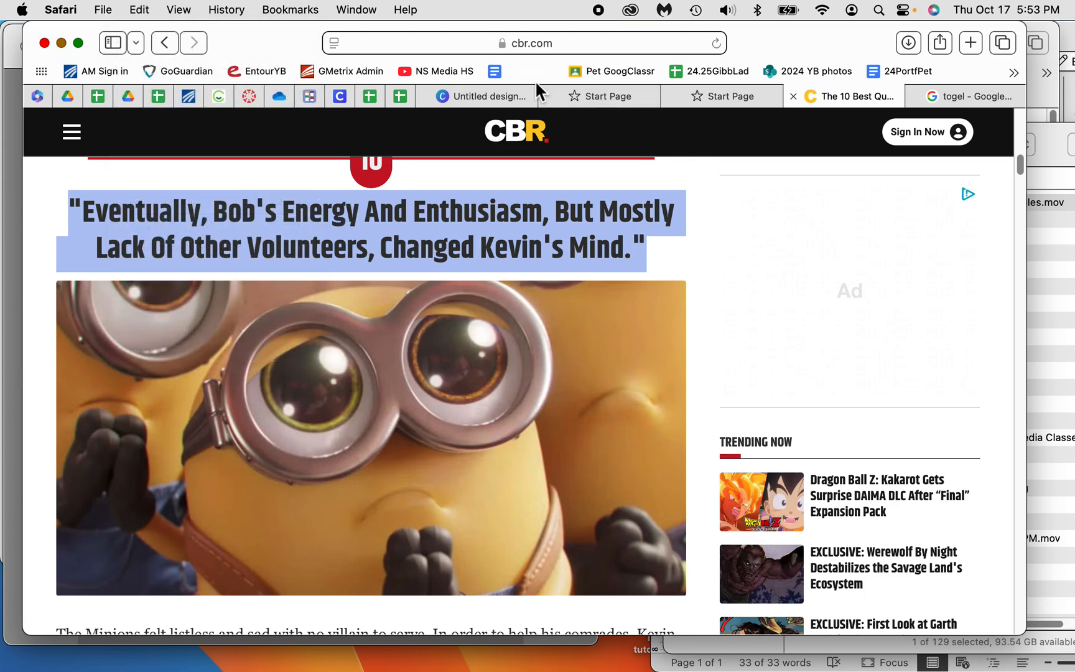
Return to the Canva design and replace all the placeholder text in the body text box with the copied quote.
click(498, 97)
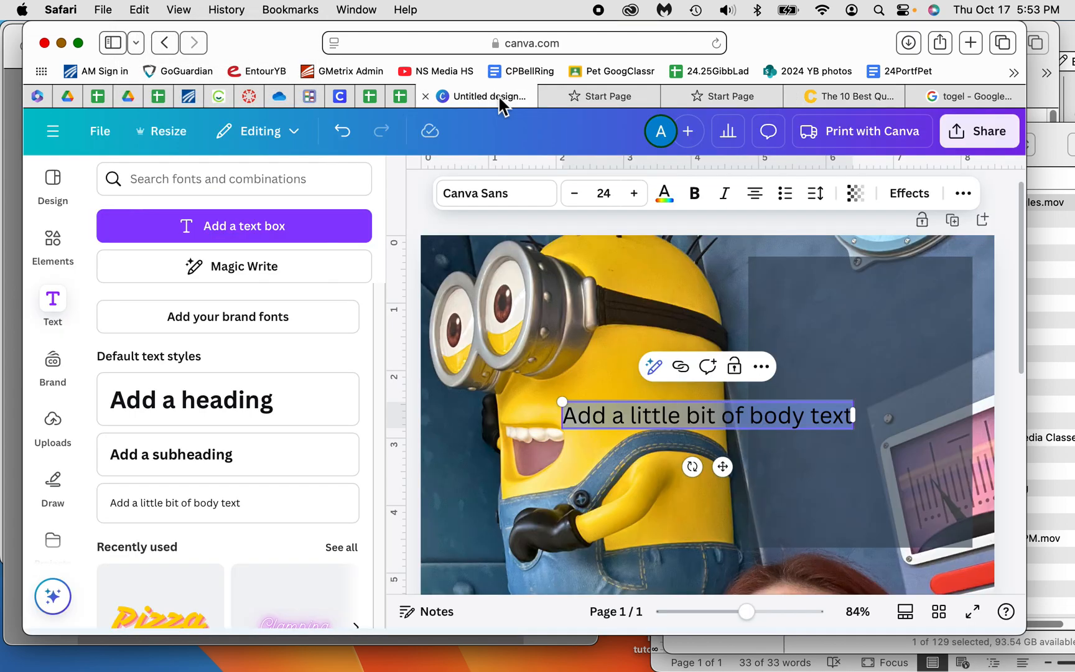
click(668, 425)
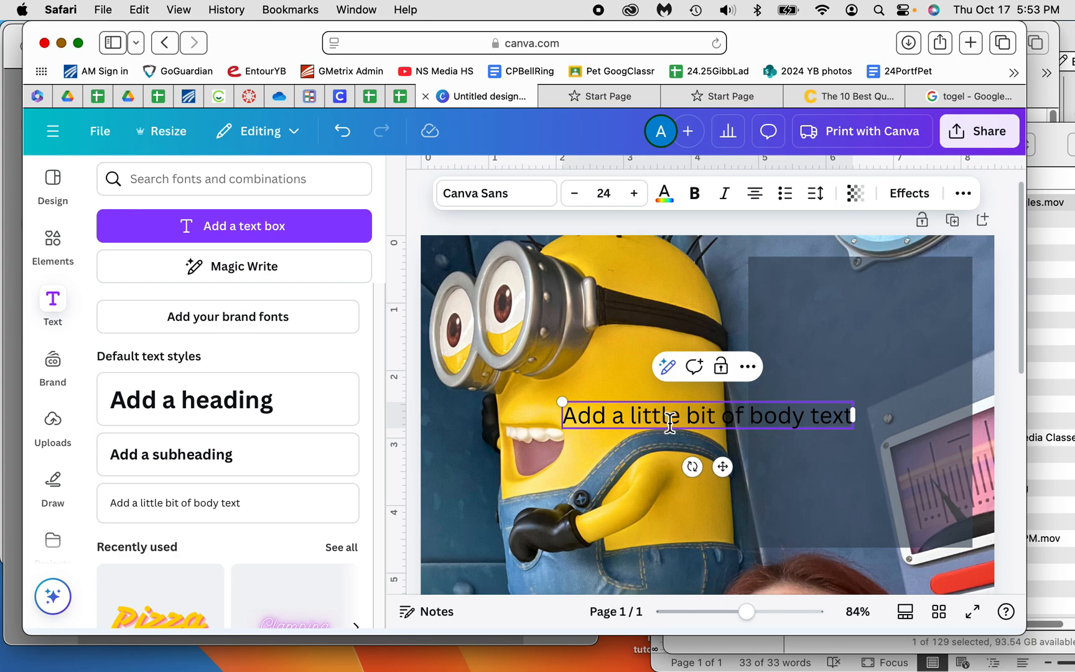
key(BackSpace)
key(BackSpace)
key(BackSpace)
key(BackSpace)
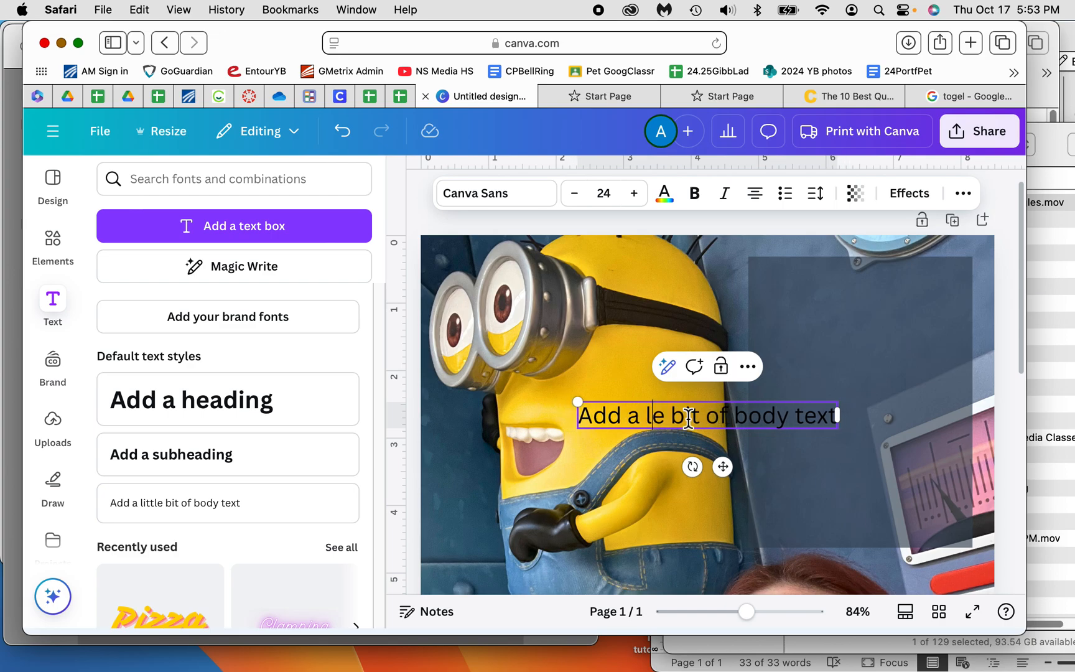
double_click(688, 418)
click(688, 418)
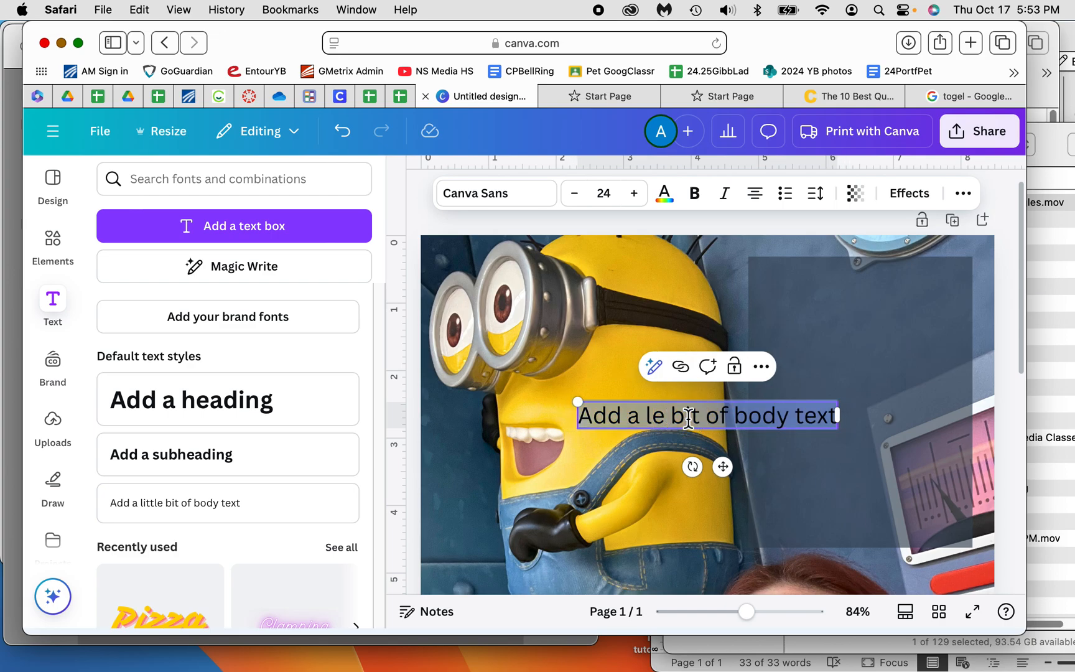
click(140, 9)
click(157, 118)
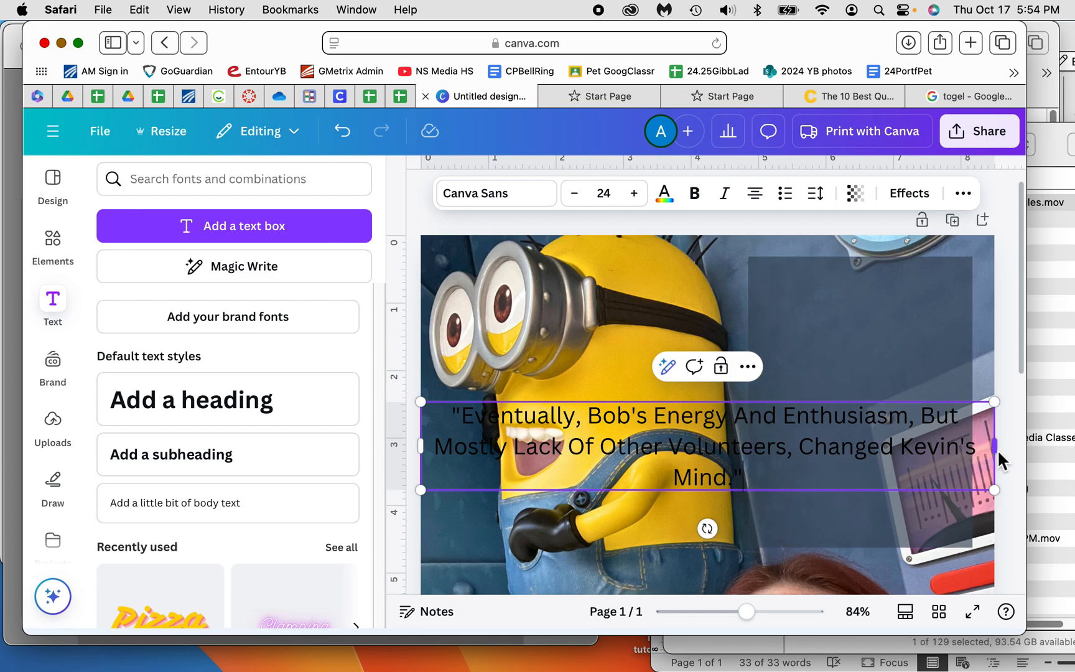
Narrow the quote's text box to the width of the dark rectangle and move it up onto the rectangle.
drag(994, 446, 968, 458)
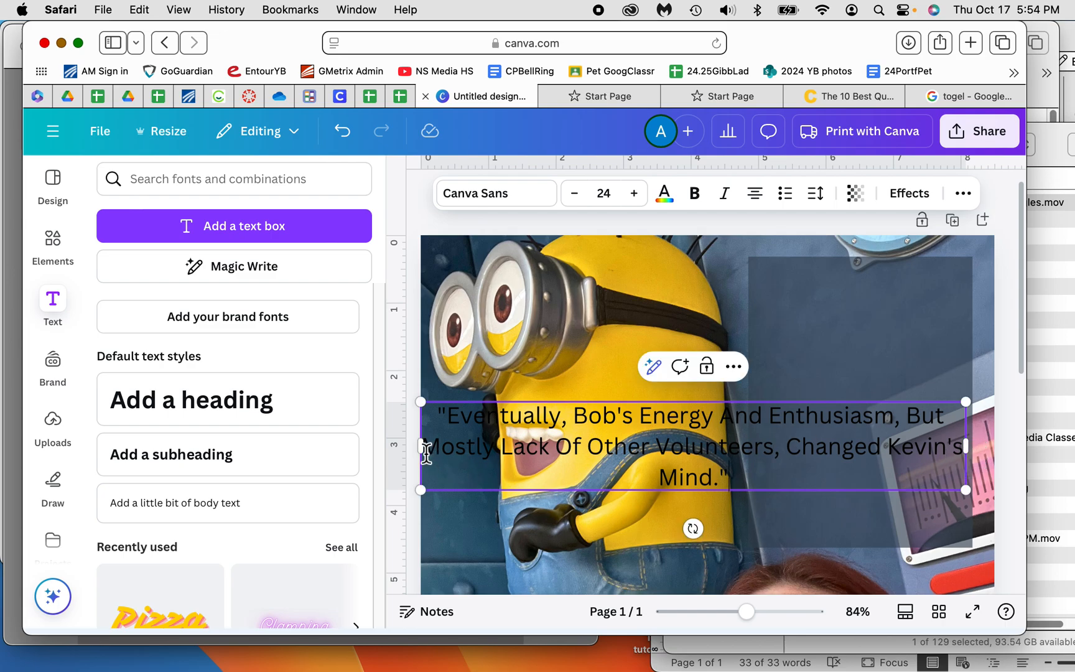
drag(422, 449, 754, 438)
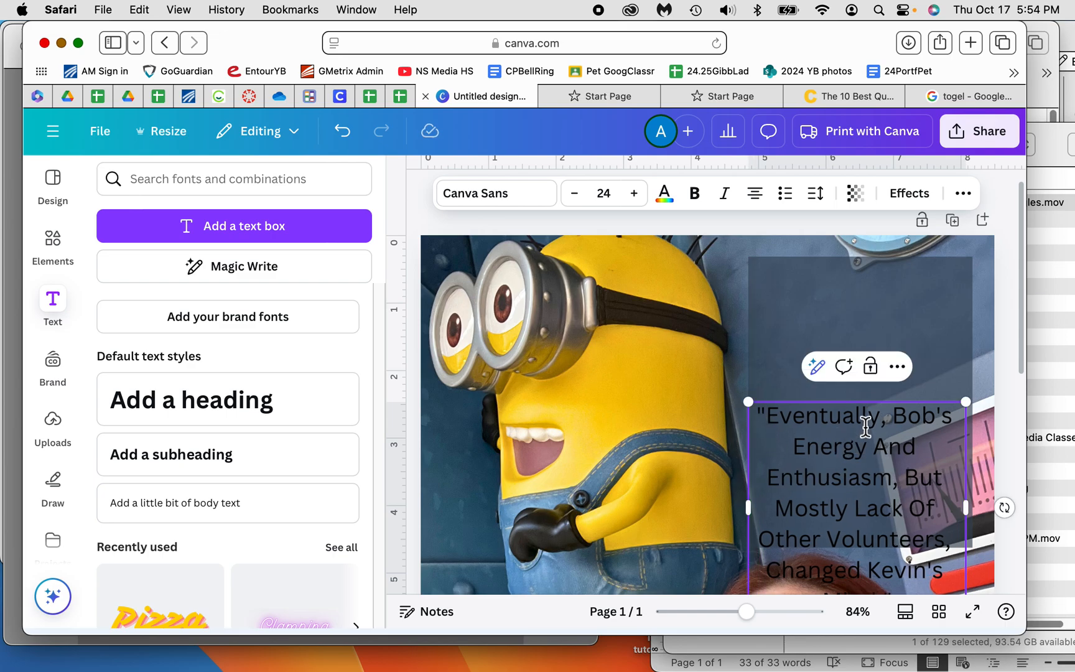
click(706, 414)
drag(827, 456, 828, 329)
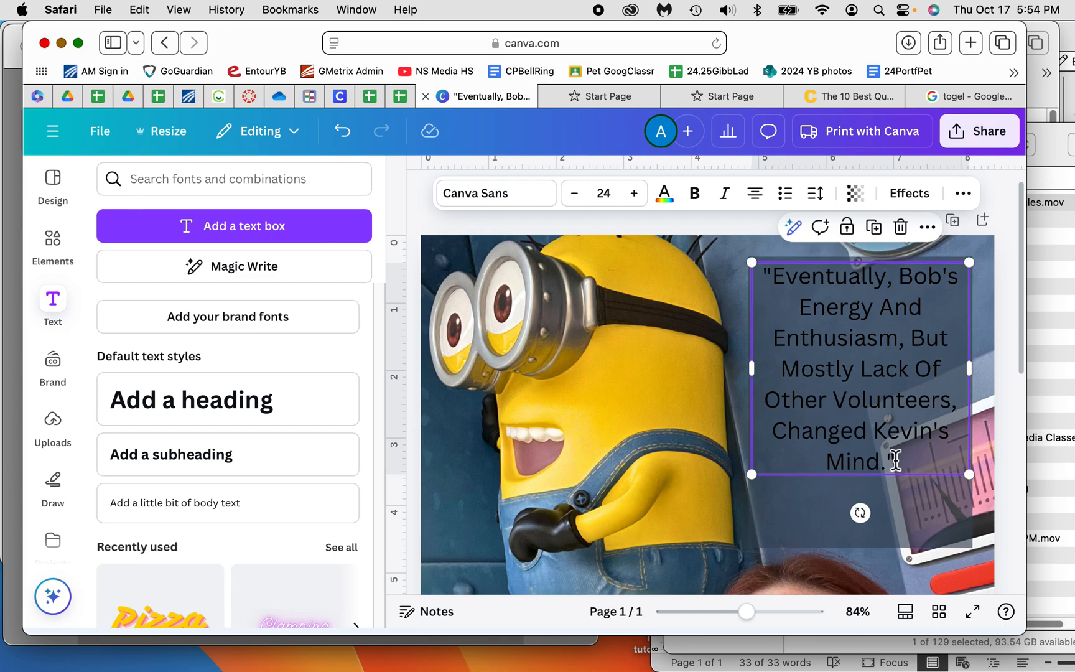
Recolour the entire quote with the pale pink from the photo colors, then deselect the text.
click(809, 358)
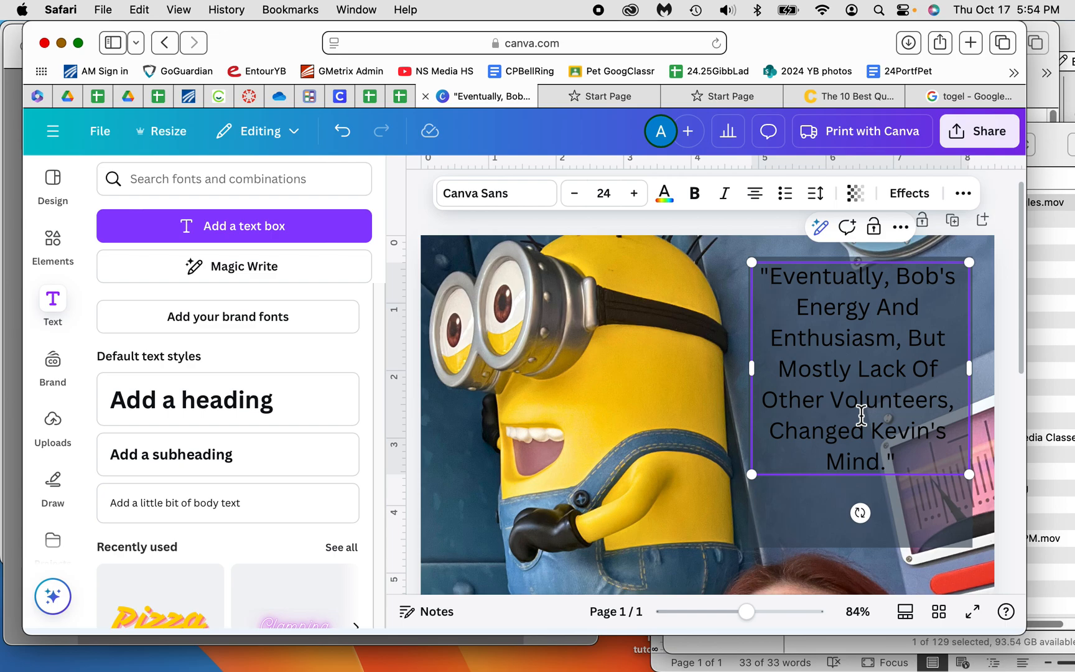
drag(746, 612, 713, 616)
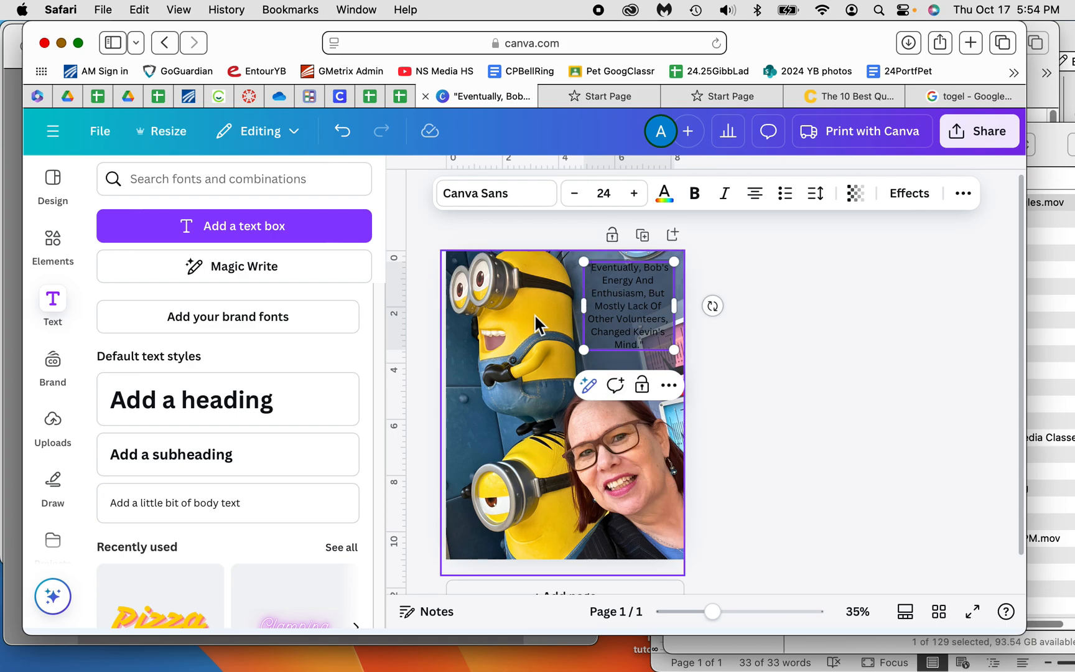
click(627, 309)
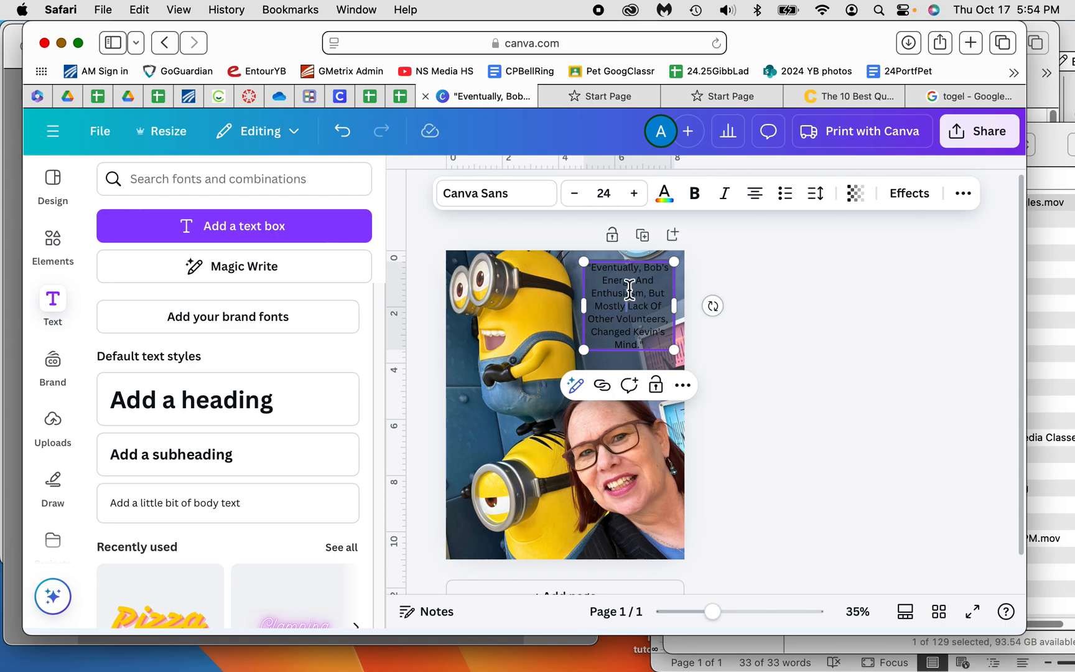
double_click(633, 297)
click(652, 352)
drag(653, 352, 604, 267)
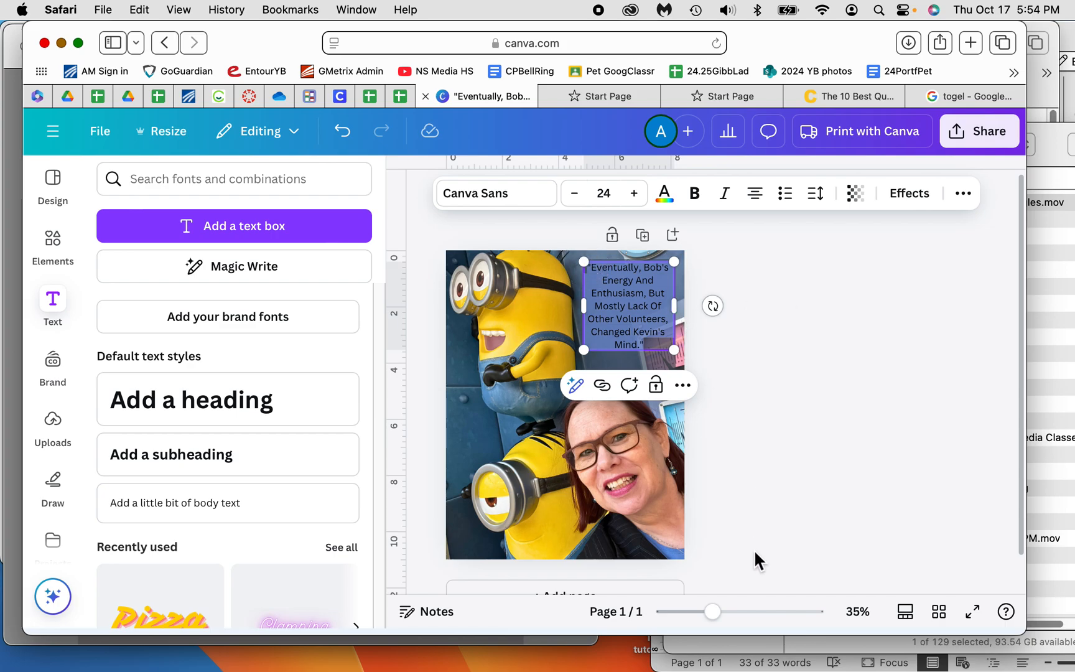
drag(716, 612, 739, 613)
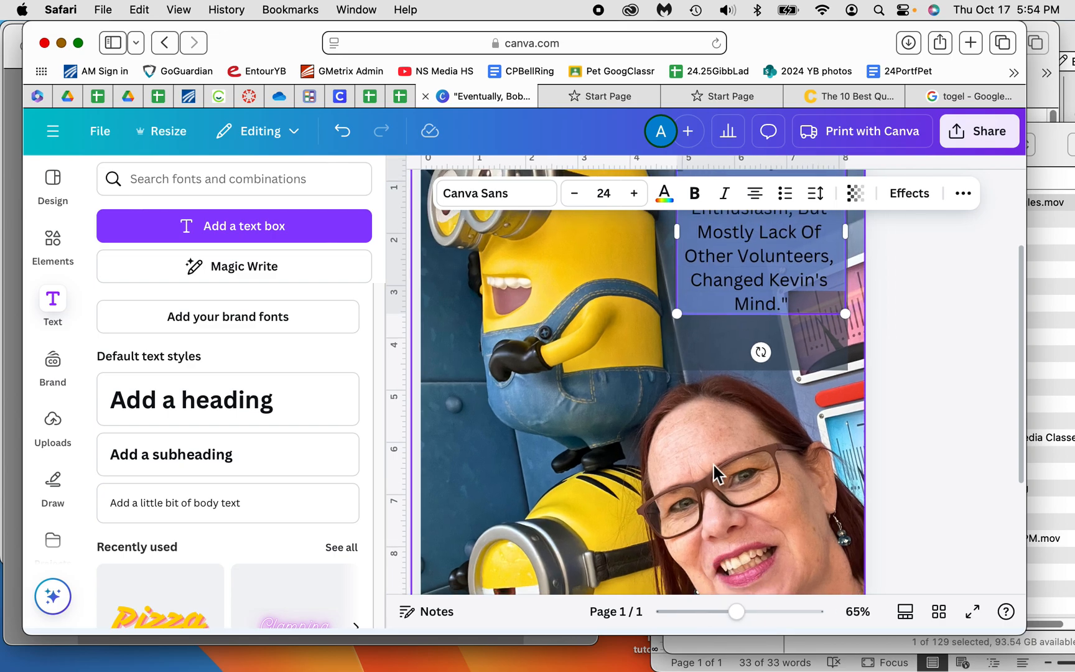
scroll(715, 472, up, 3)
scroll(715, 473, up, 2)
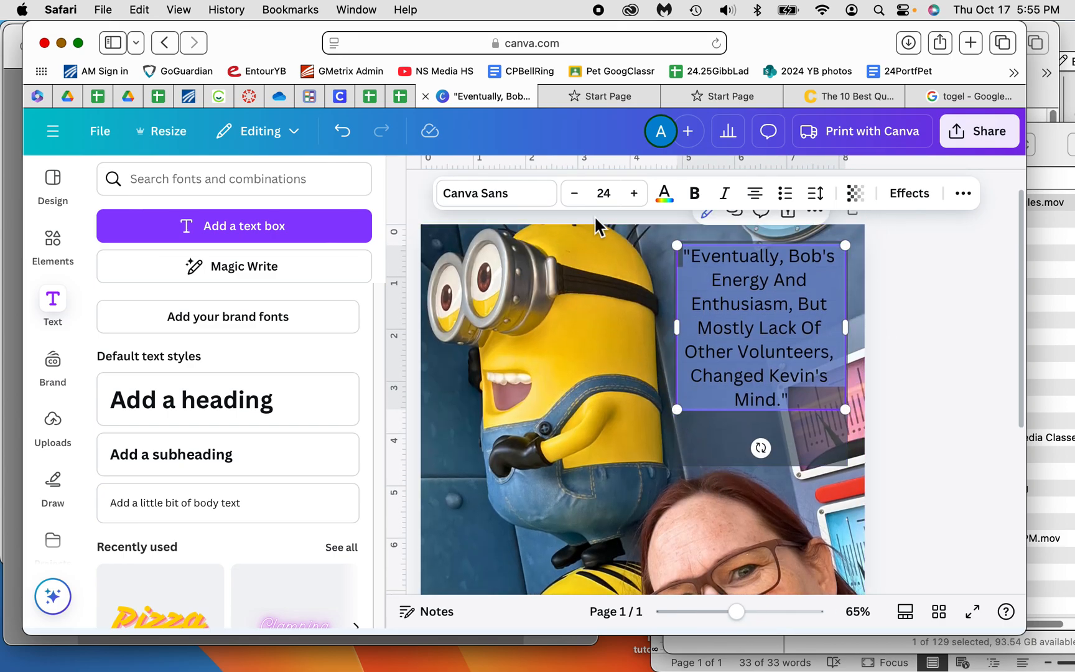
click(665, 194)
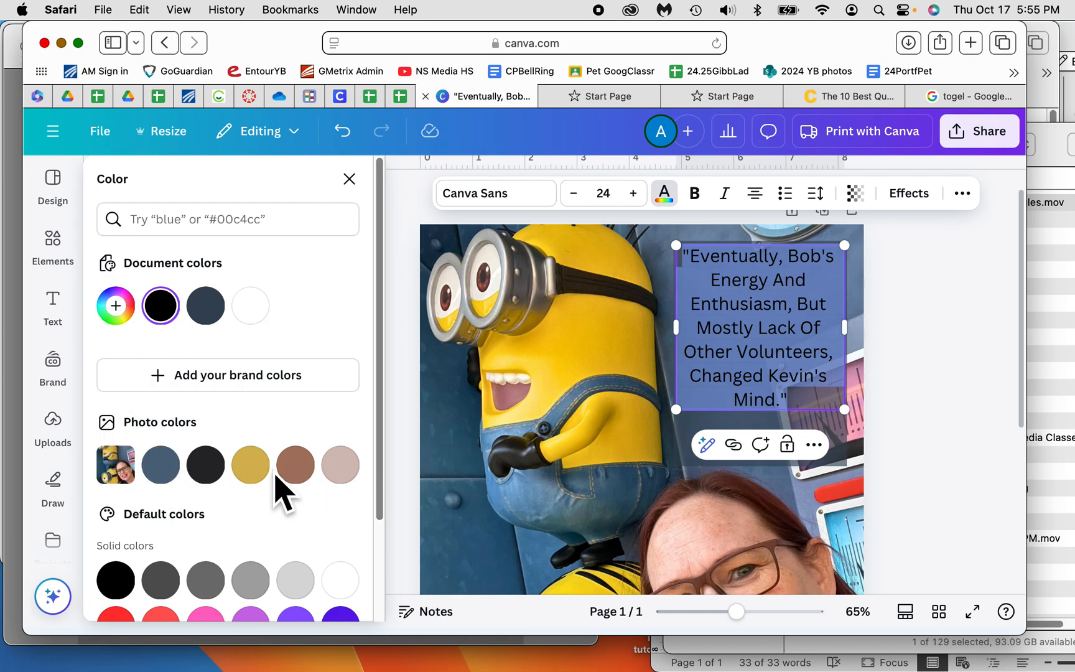
click(340, 465)
click(945, 432)
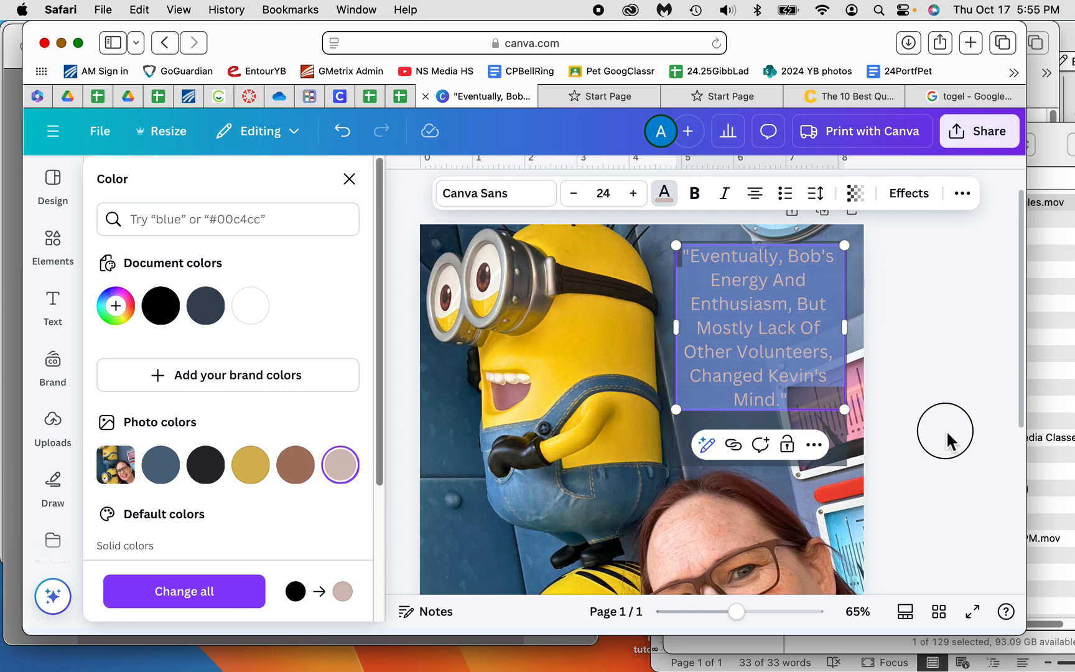
click(862, 343)
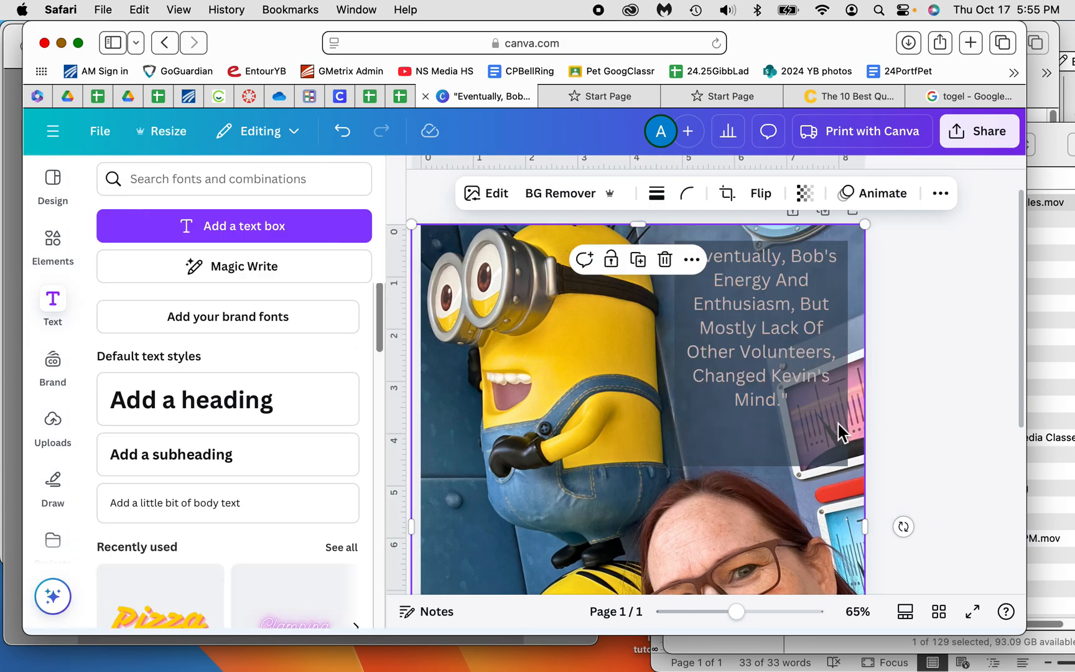
Add a new line containing a hyphen after the quote's closing quotation mark.
click(783, 398)
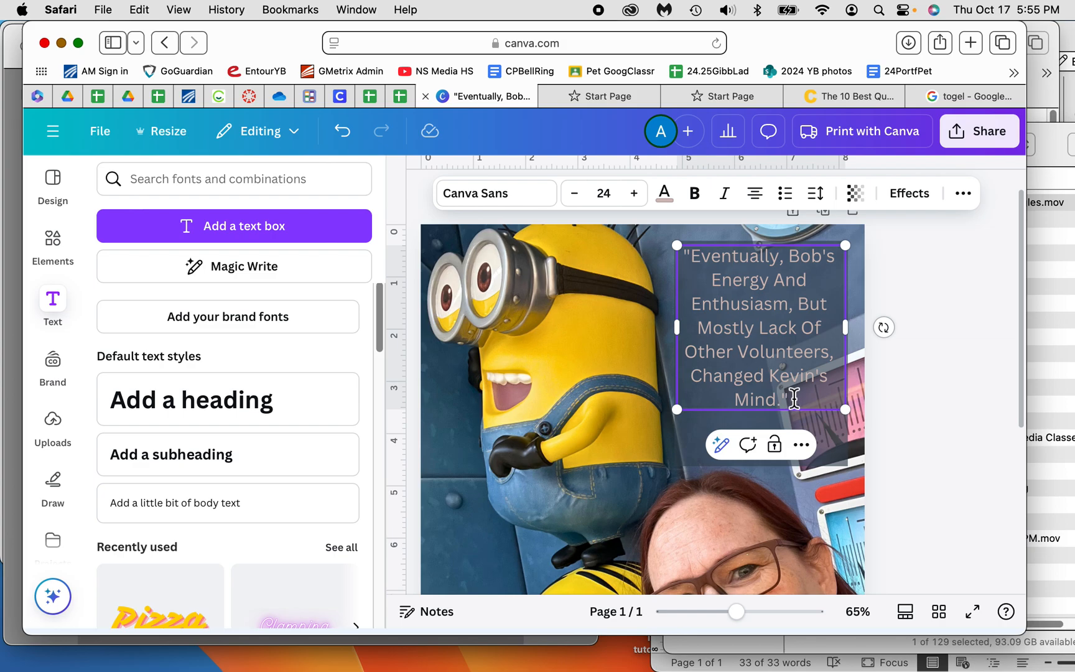
drag(793, 399, 674, 278)
click(786, 351)
key(Return)
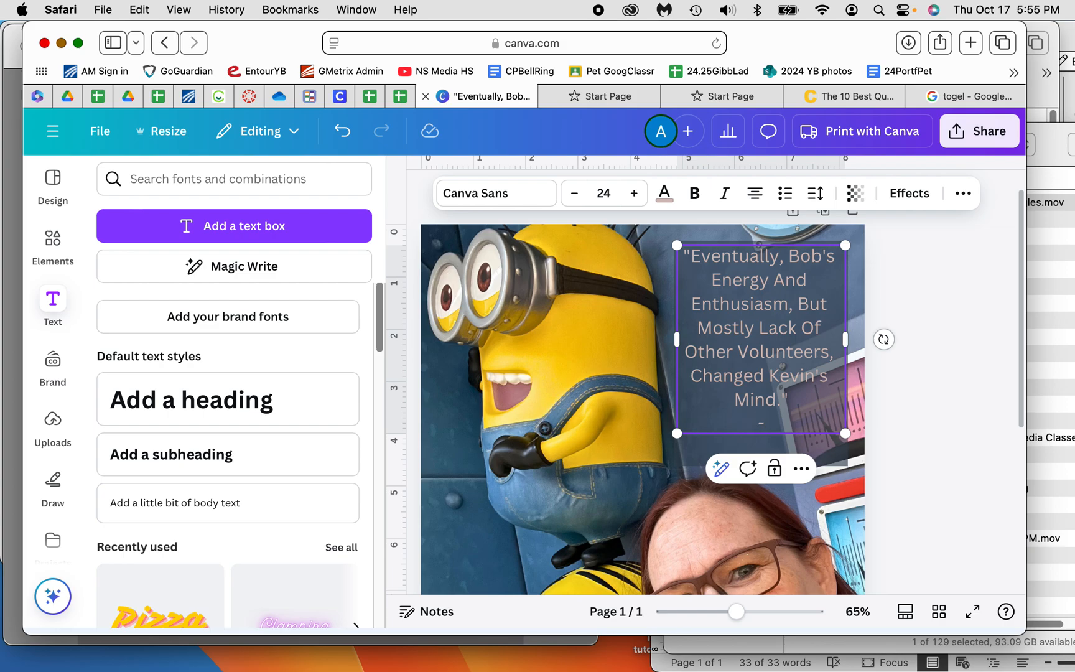
Switch to the CBR quotes article and copy the movie title "Minions: The Rise Of Gru" from the paragraph below the quote.
click(866, 99)
scroll(540, 389, down, 5)
scroll(539, 381, down, 8)
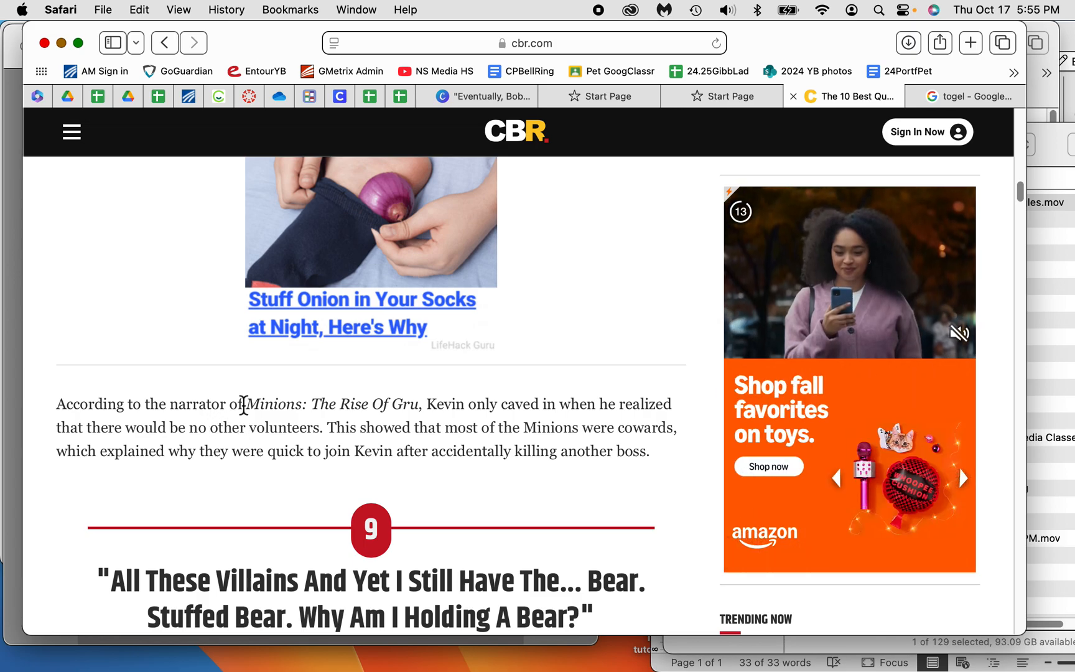
drag(247, 403, 422, 406)
key(super+c)
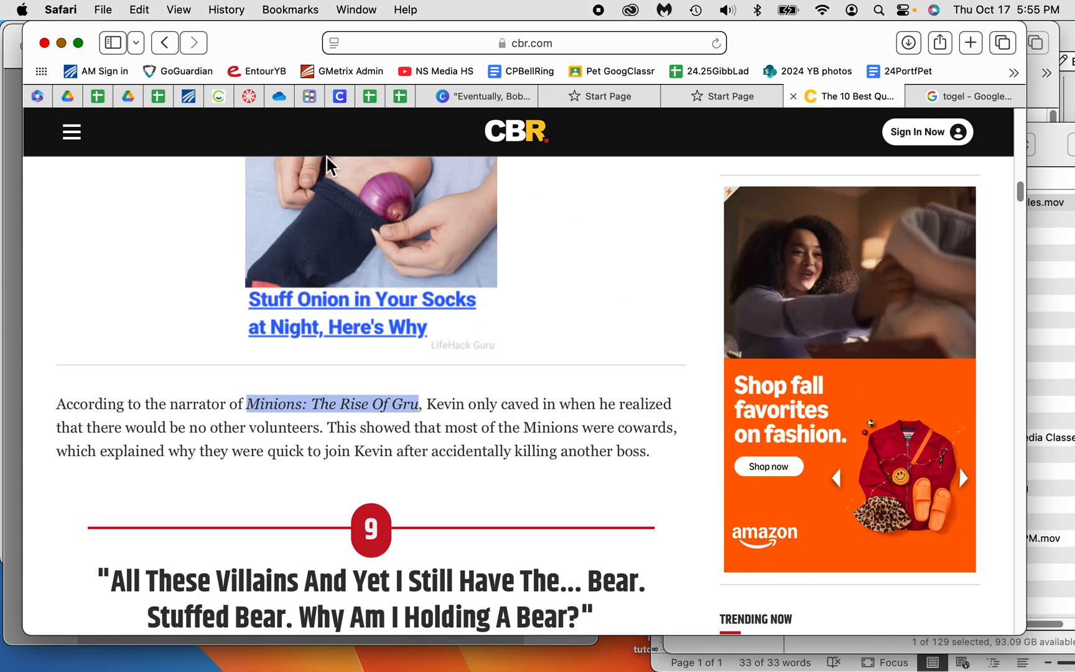
Return to the Canva design, paste the movie title after the hyphen under the quote, and remove the bullet formatting from that line.
click(495, 96)
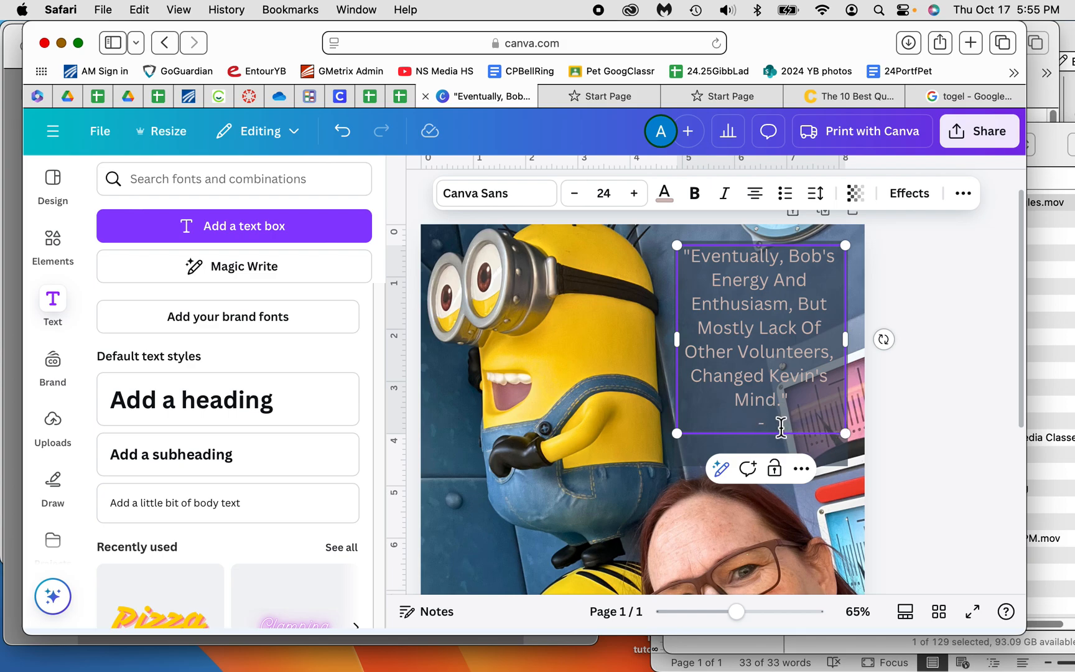
key(super+v)
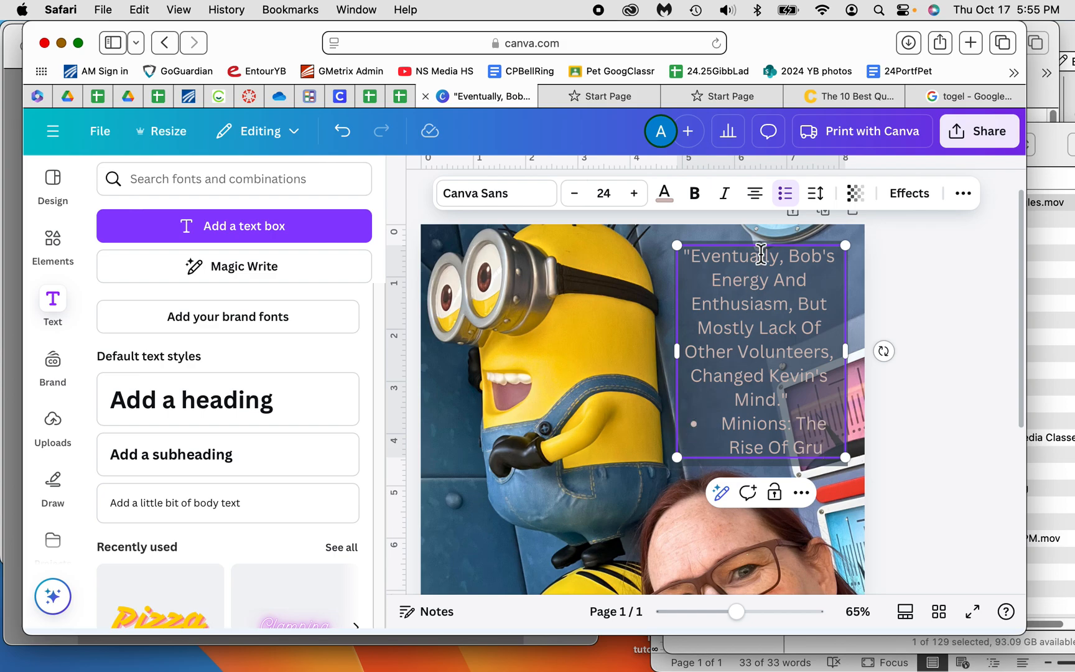
click(785, 194)
click(786, 194)
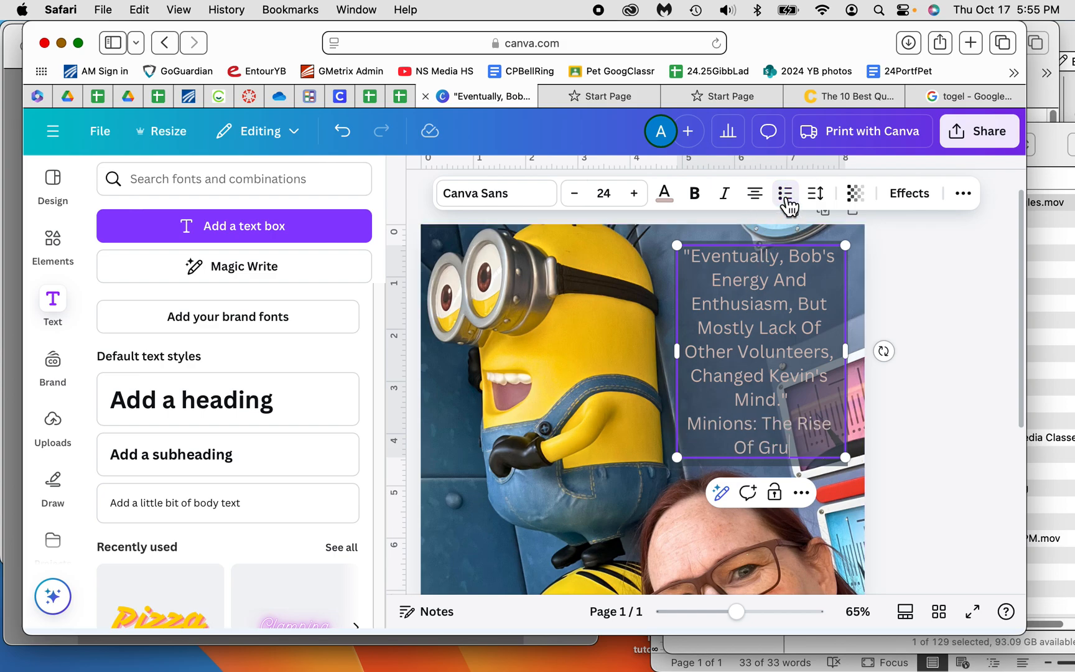
Reduce the font size of the "Minions: The Rise Of Gru" line to 18 and deselect the text.
drag(797, 452, 691, 427)
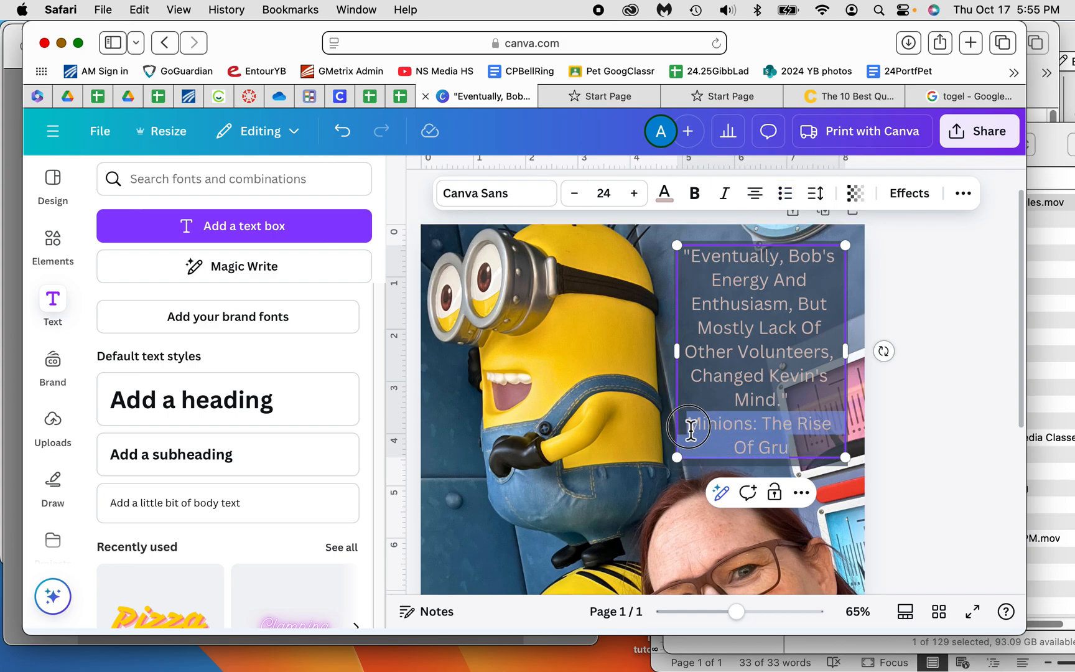
click(580, 199)
click(582, 200)
click(582, 201)
click(582, 200)
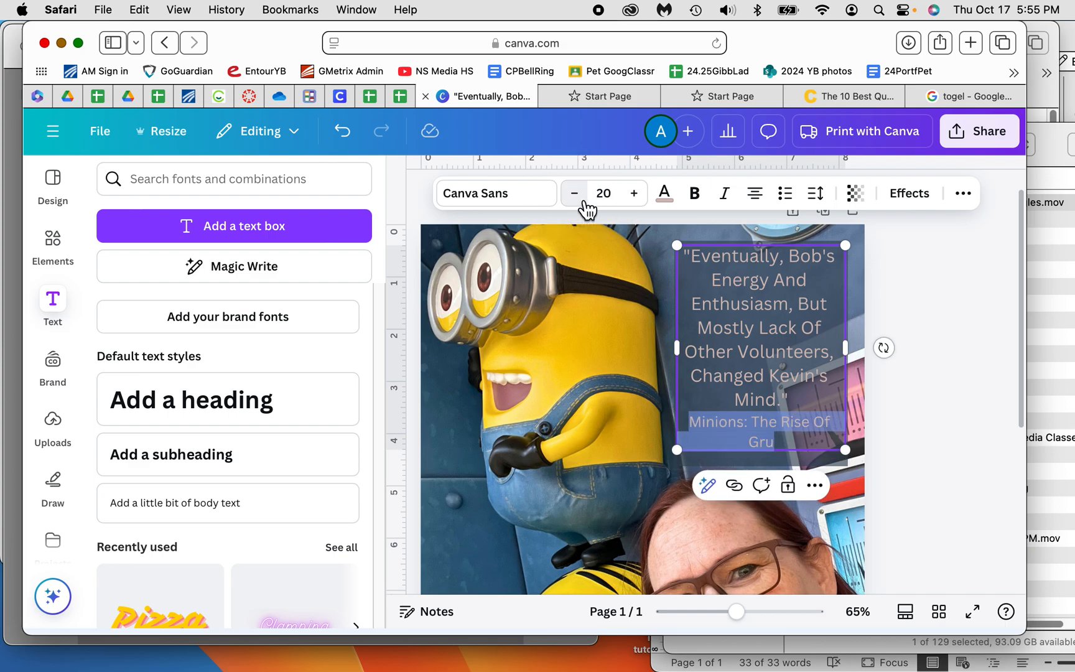
click(582, 200)
click(582, 200)
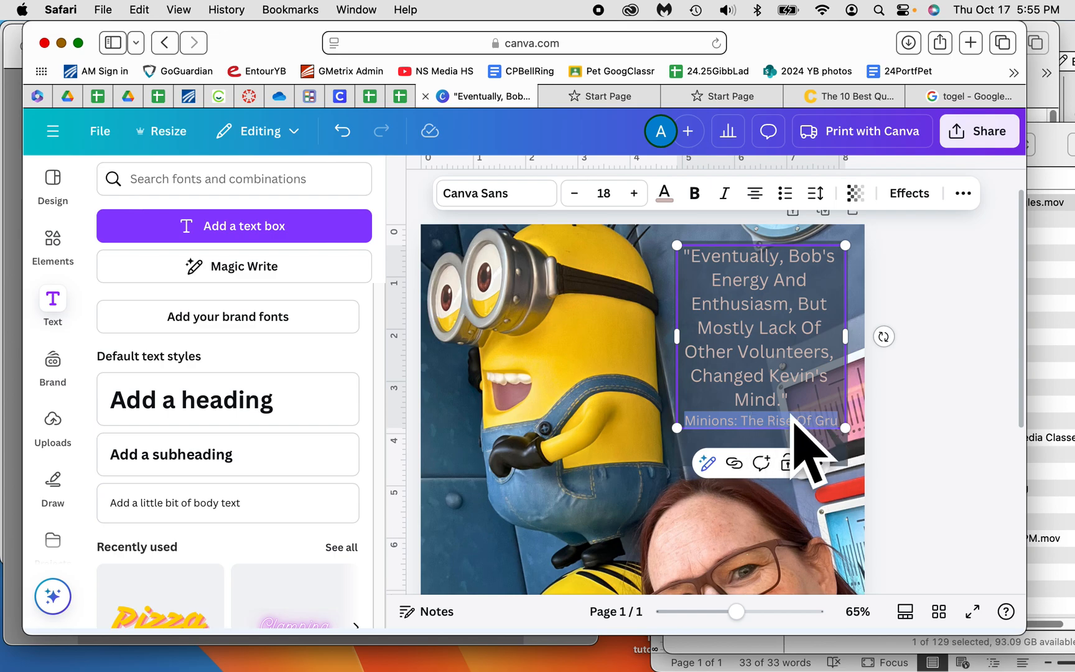
click(943, 366)
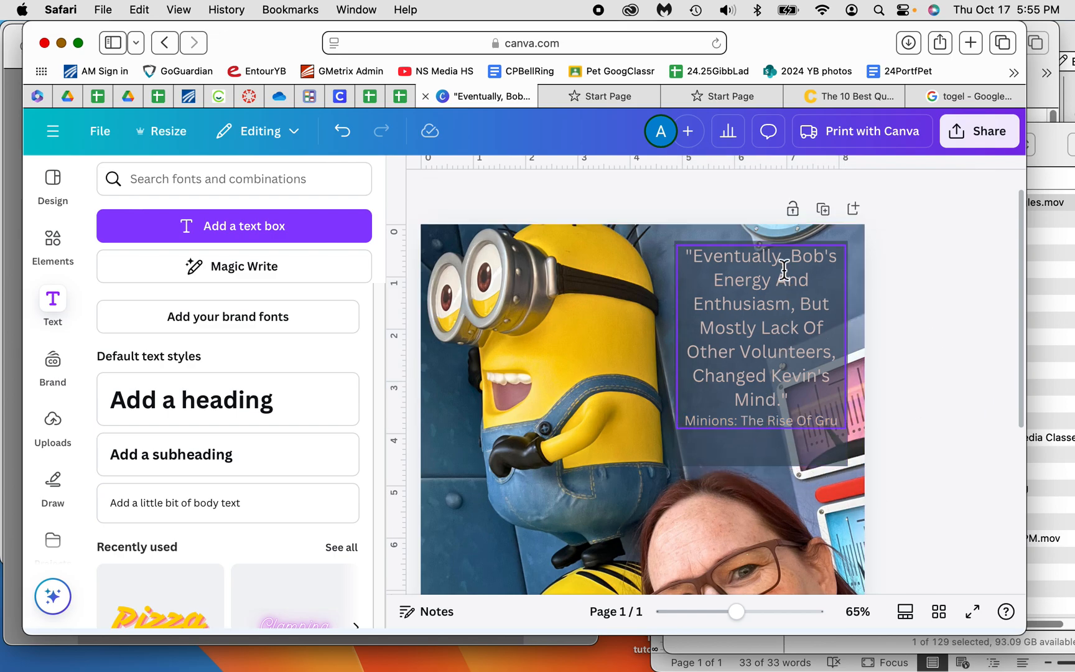
Recolour the entire quote and its source line with the gold from the photo colors, then deselect the text.
click(781, 420)
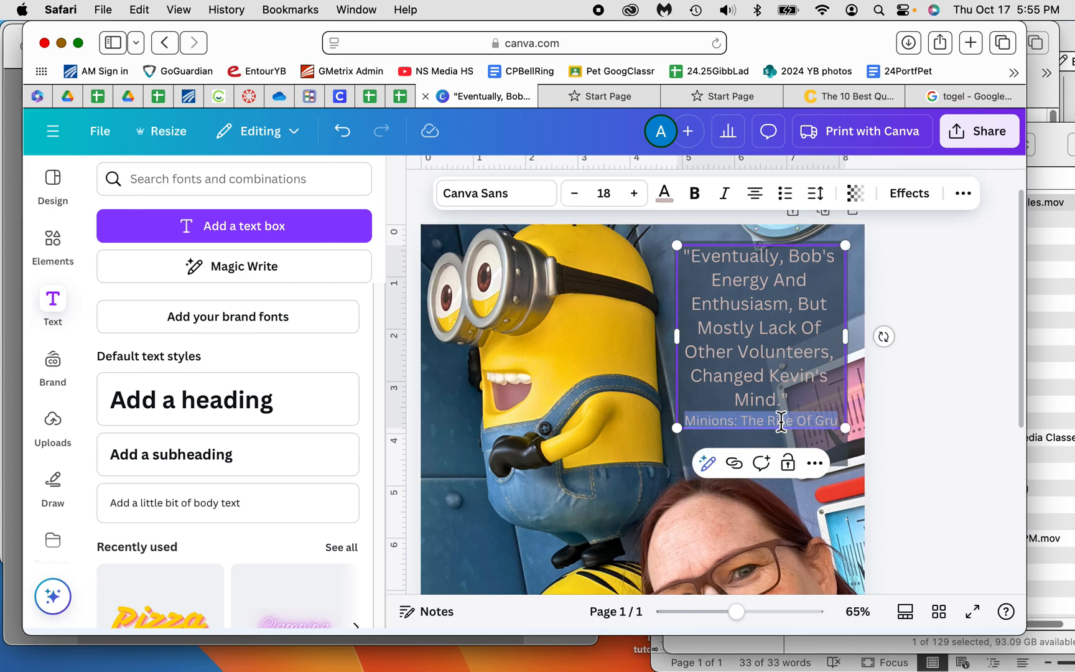
key(super+a)
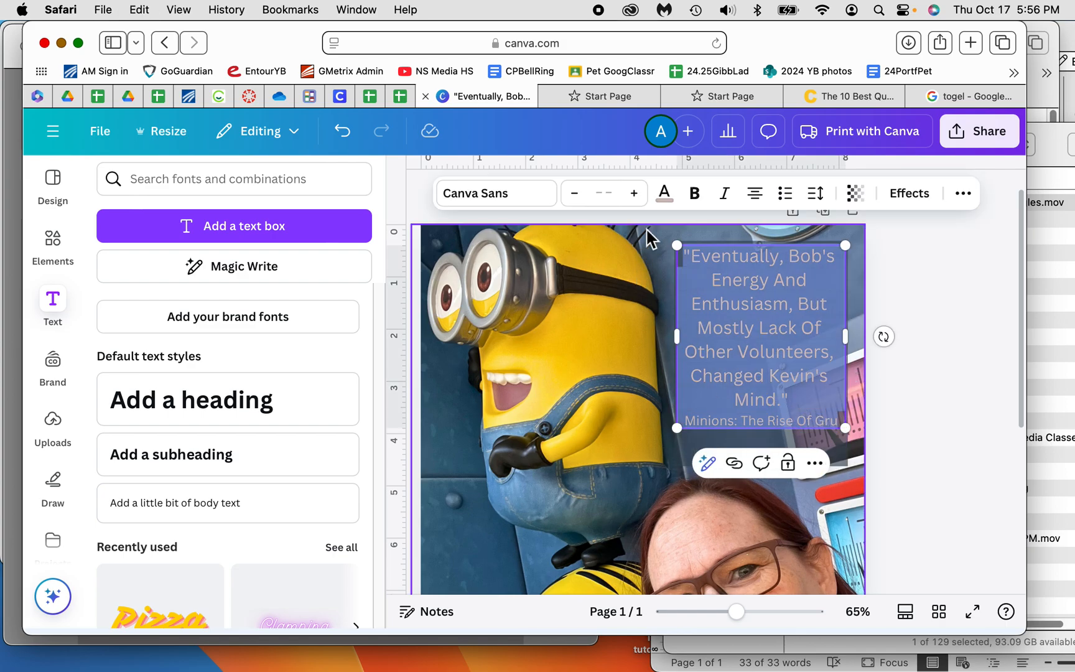
click(664, 193)
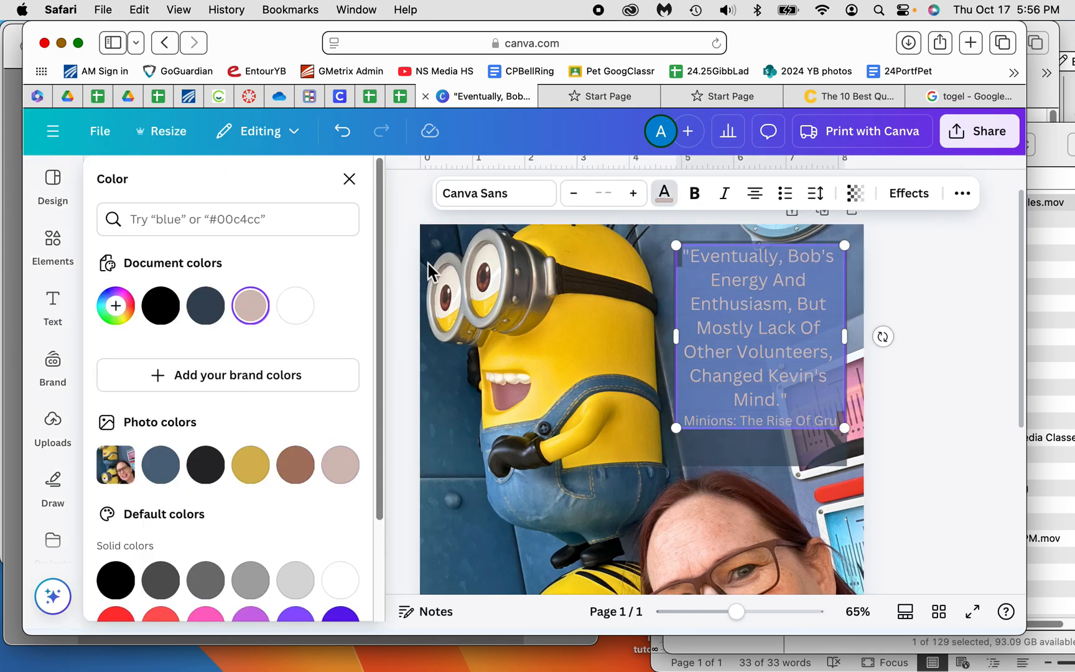
click(250, 464)
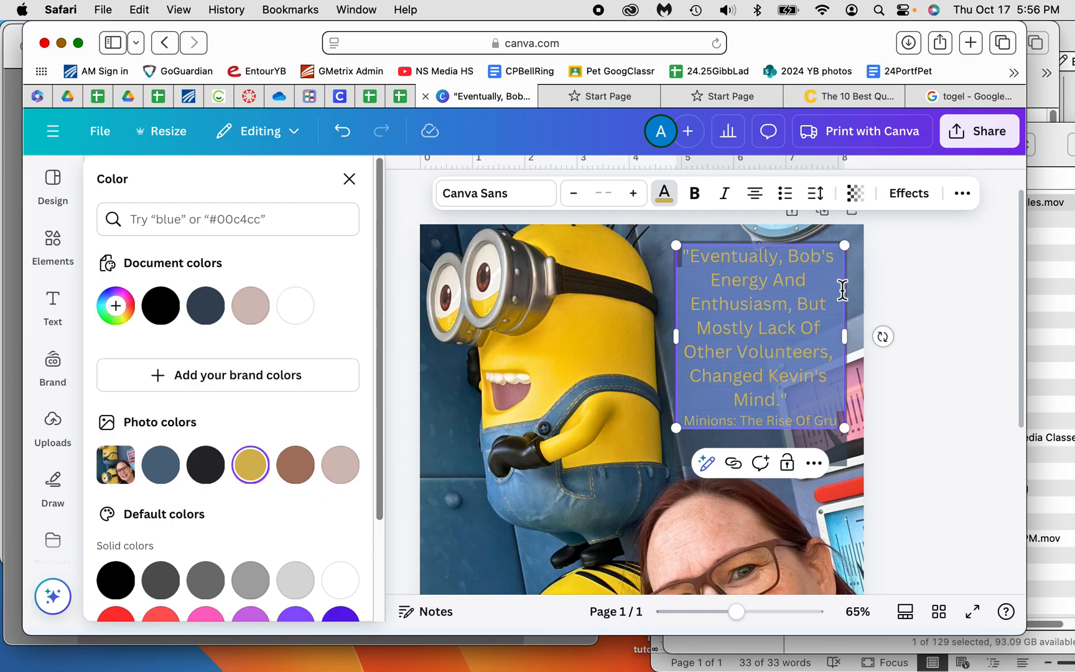
click(915, 298)
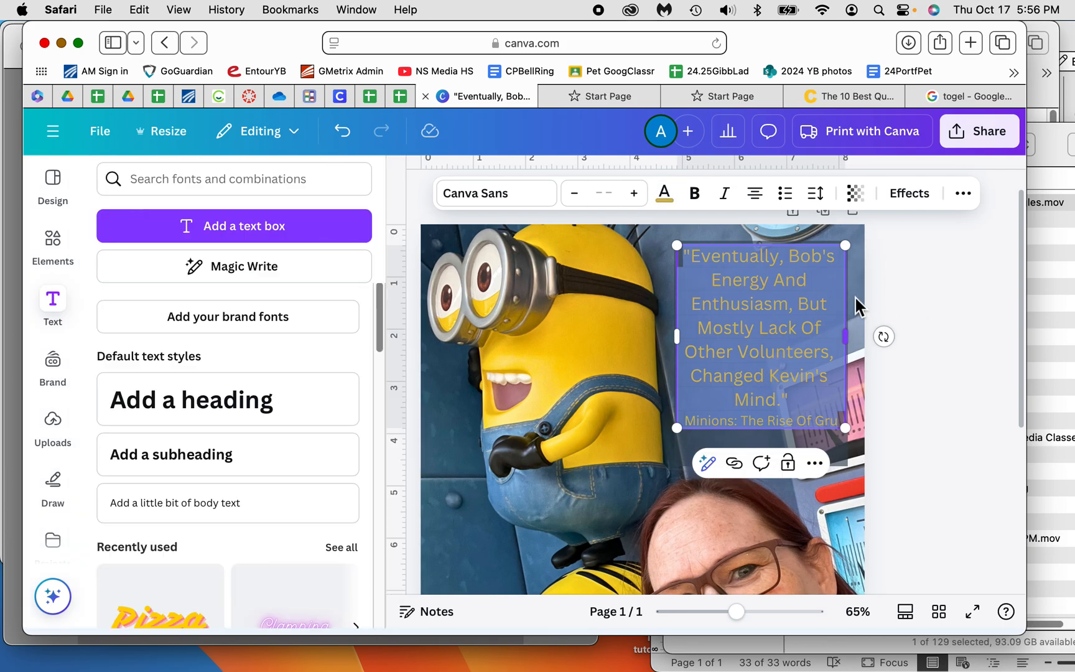
click(471, 439)
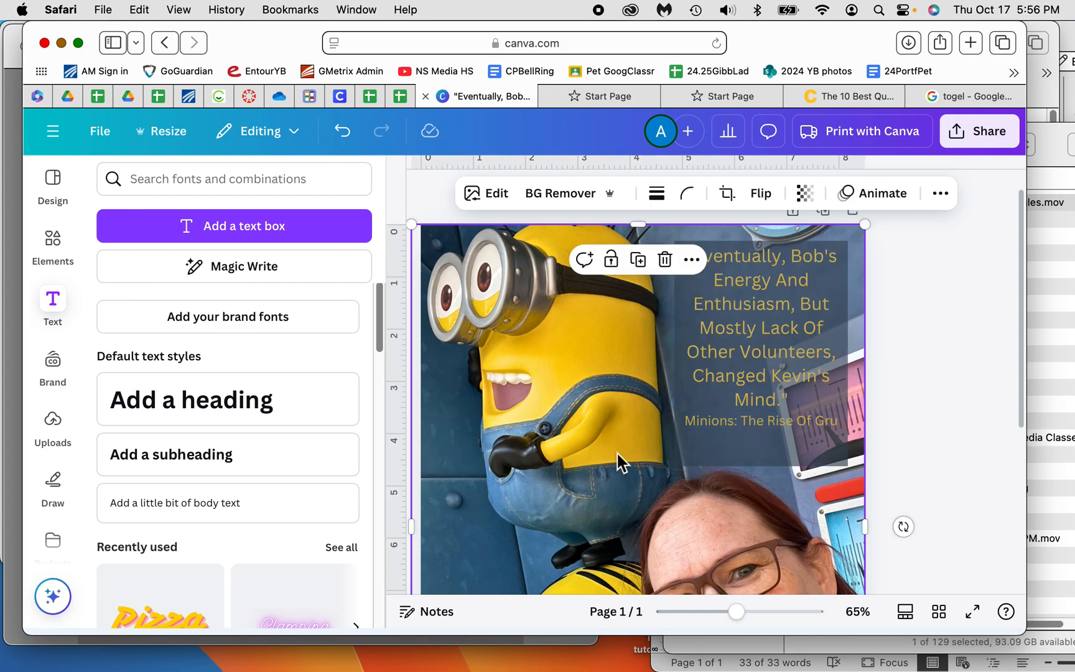
Recolour the entire quote and its source line with the bright yellow from the default solid colors, then deselect the text.
scroll(865, 454, up, 2)
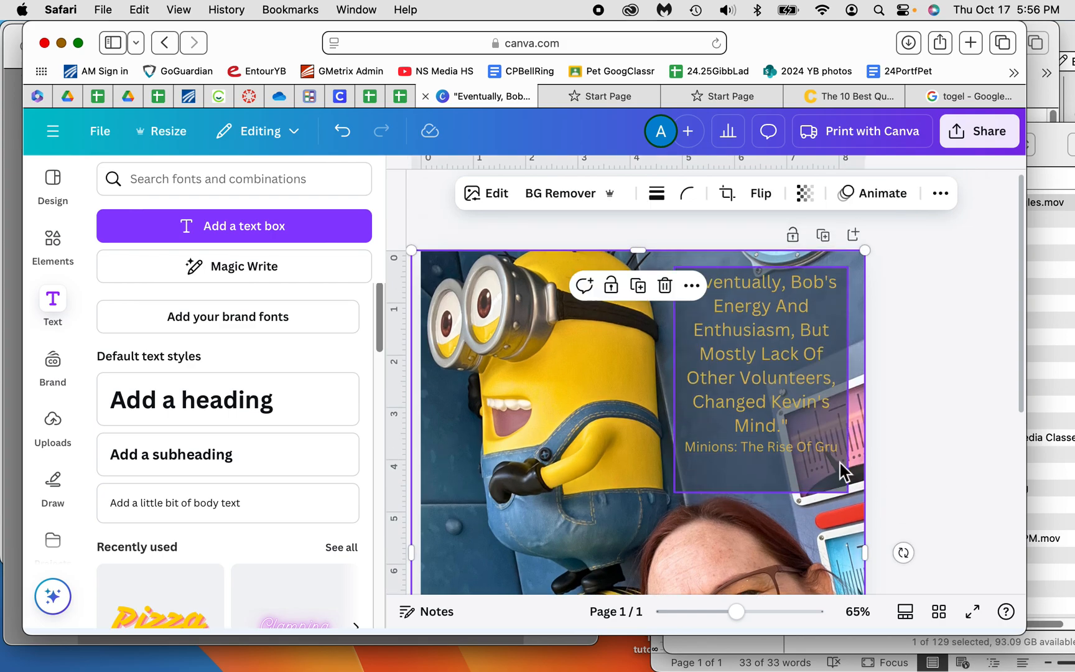
click(779, 414)
double_click(779, 413)
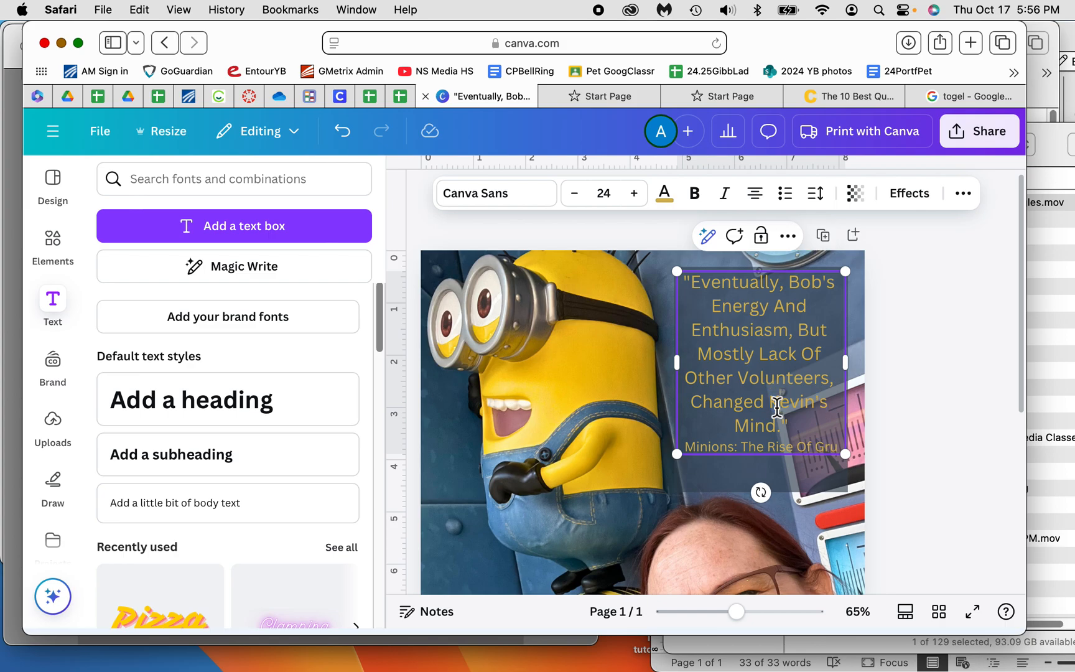
key(super+a)
click(776, 407)
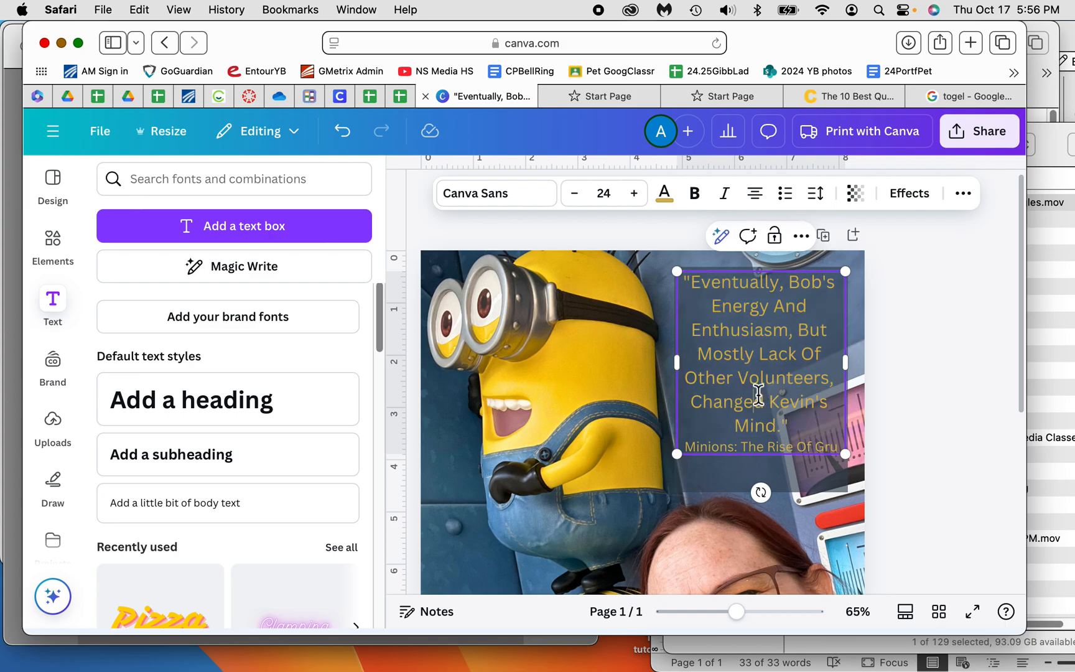
triple_click(759, 395)
click(842, 434)
drag(840, 441, 634, 268)
click(663, 194)
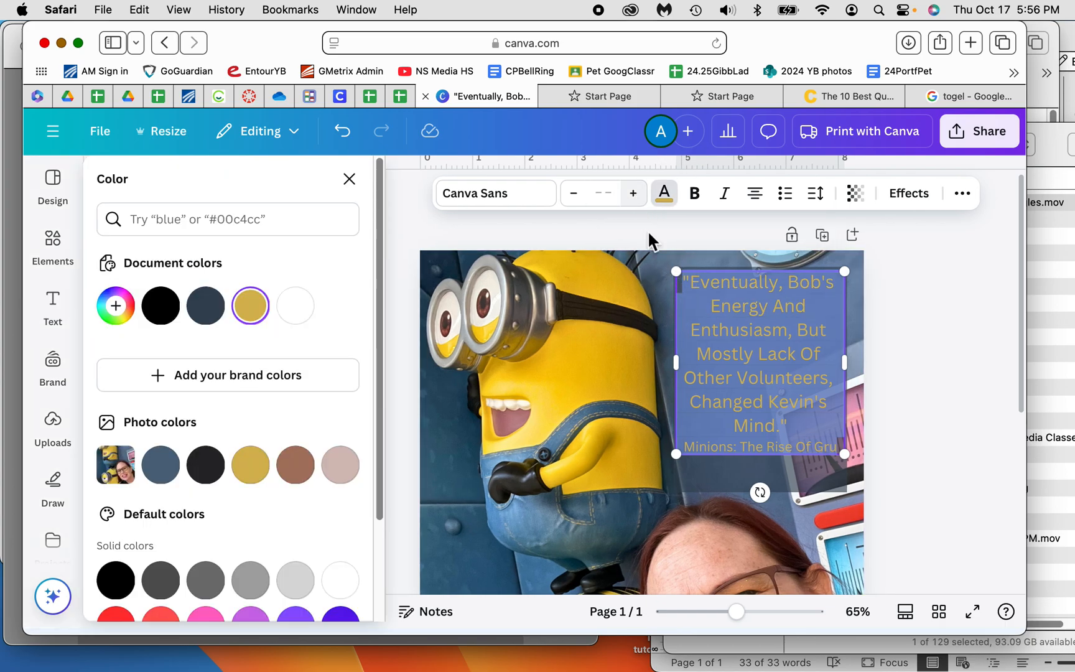
scroll(298, 390, down, 1)
scroll(299, 391, down, 2)
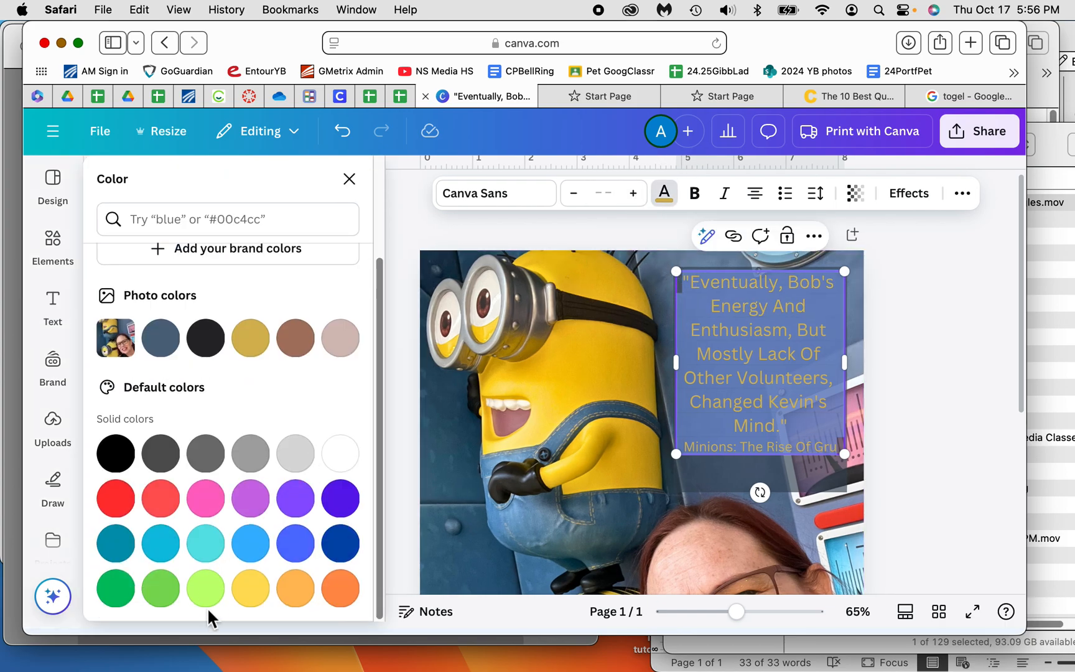
click(262, 596)
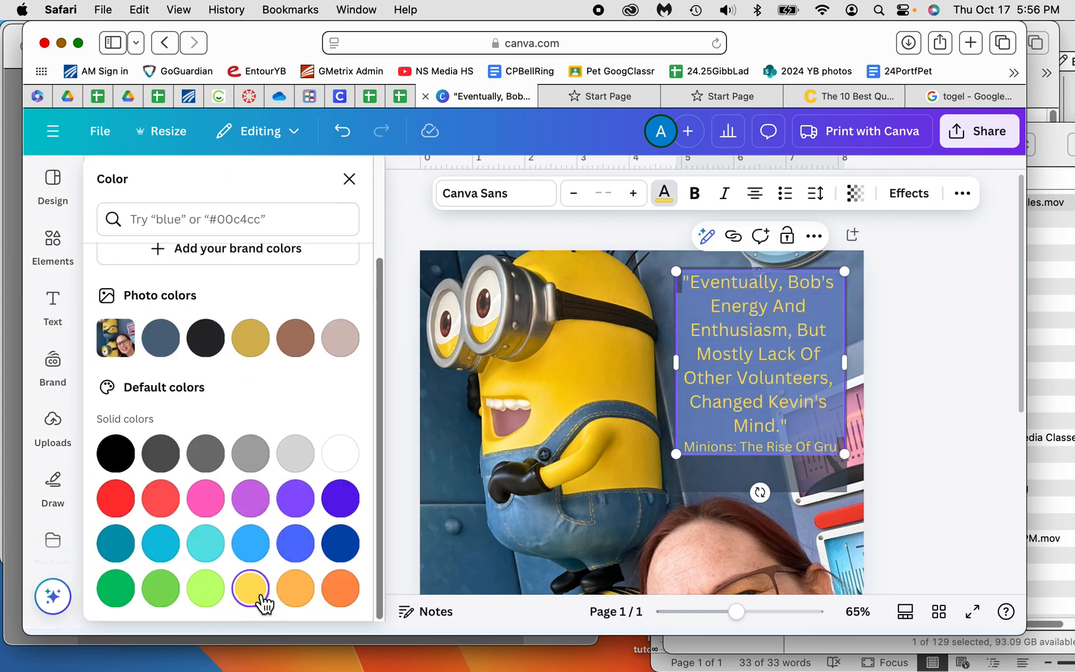
click(463, 438)
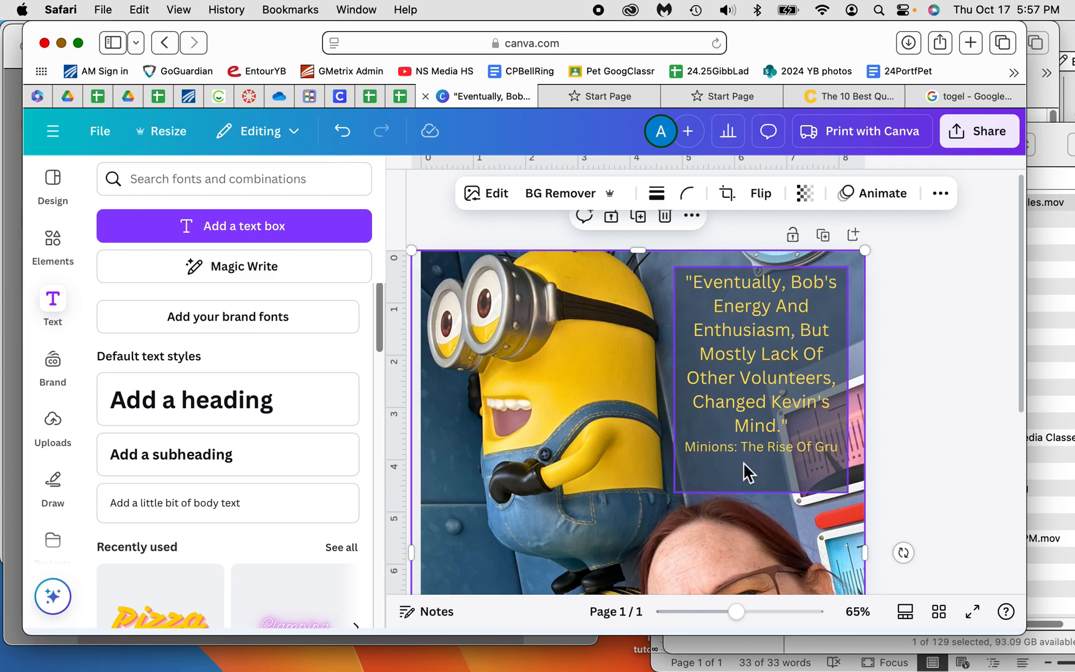
Left-align the quote paragraph and make it bold, leaving the source line as it is.
triple_click(775, 362)
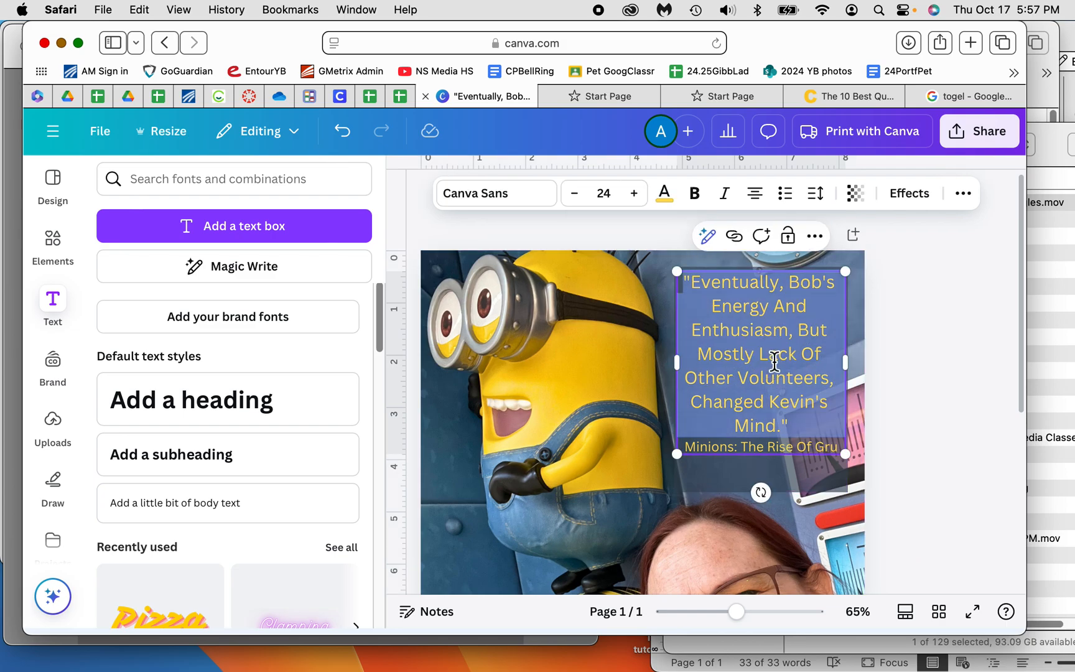
click(767, 199)
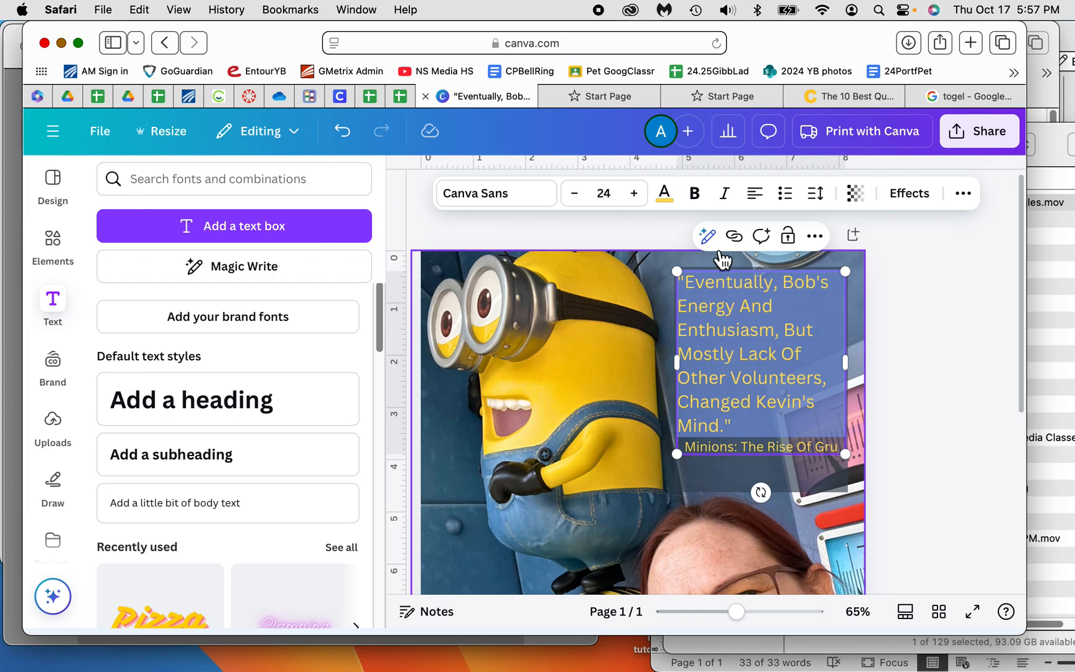
click(700, 199)
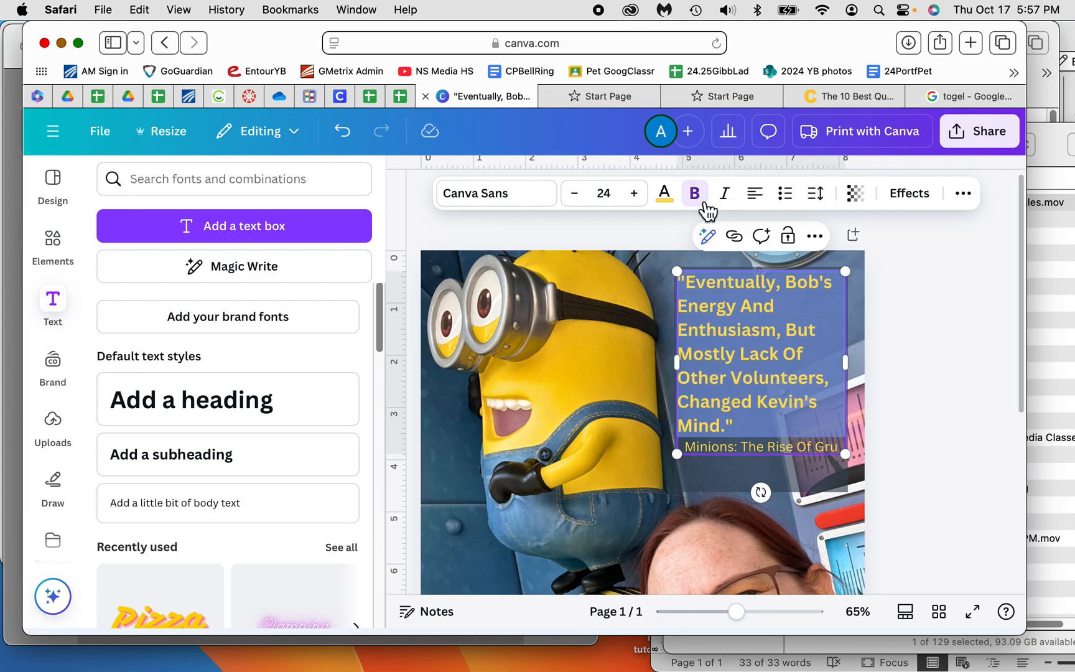
click(919, 336)
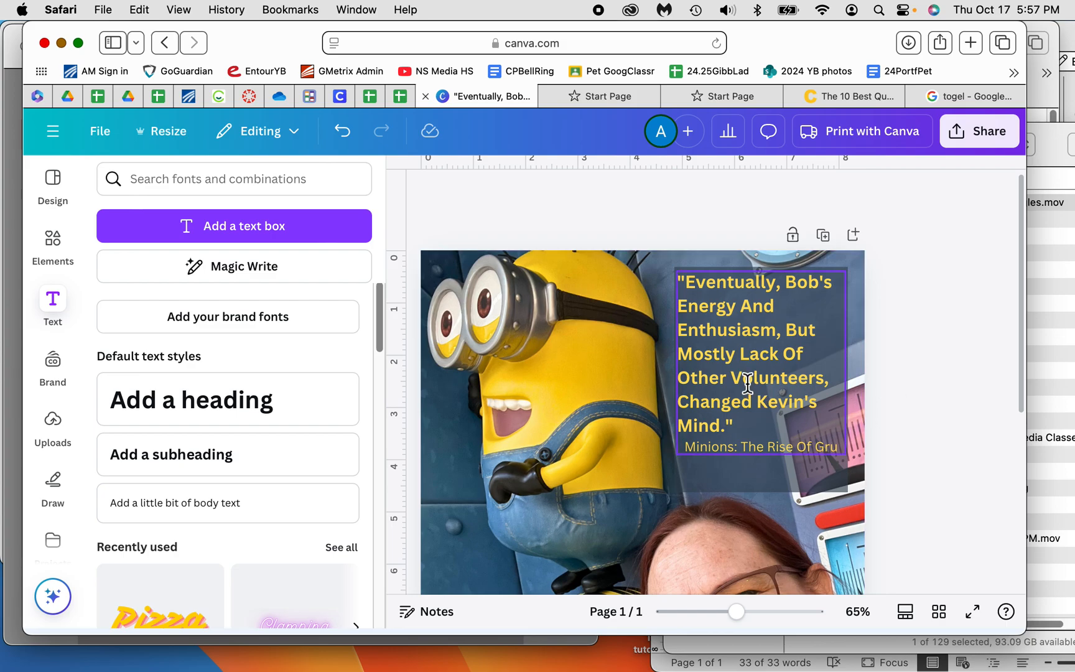
Move the quote's text box slightly down within the dark rectangle and deselect it.
click(742, 361)
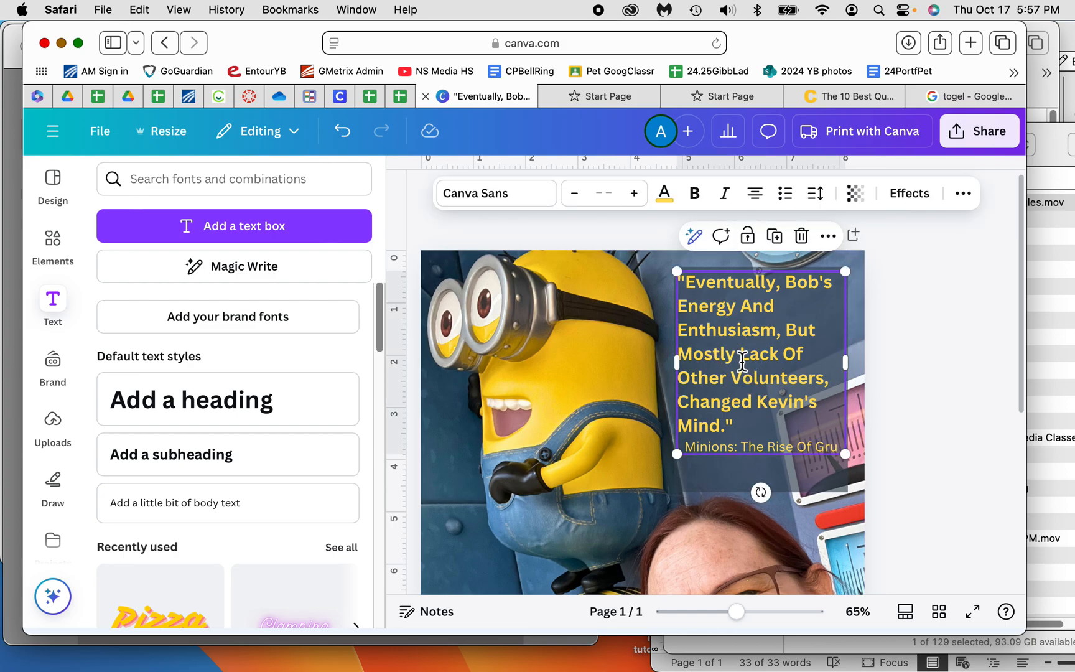
drag(744, 358, 770, 339)
click(919, 360)
click(954, 358)
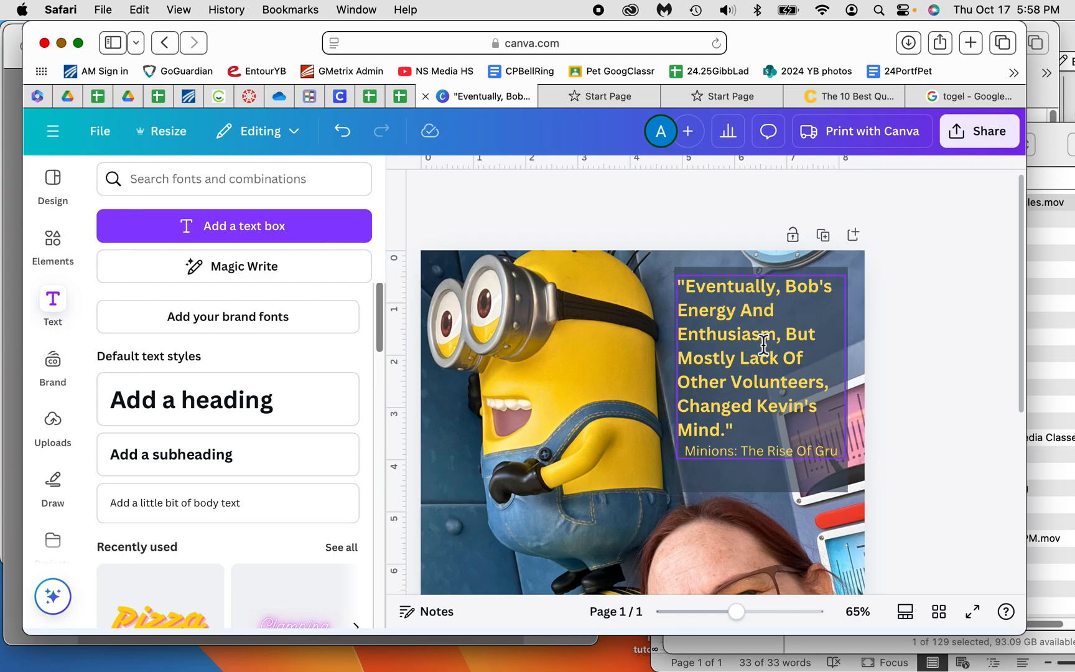
Change "And" to lowercase "and" in the quote's "Energy And Enthusiasm", then deselect the text.
click(749, 314)
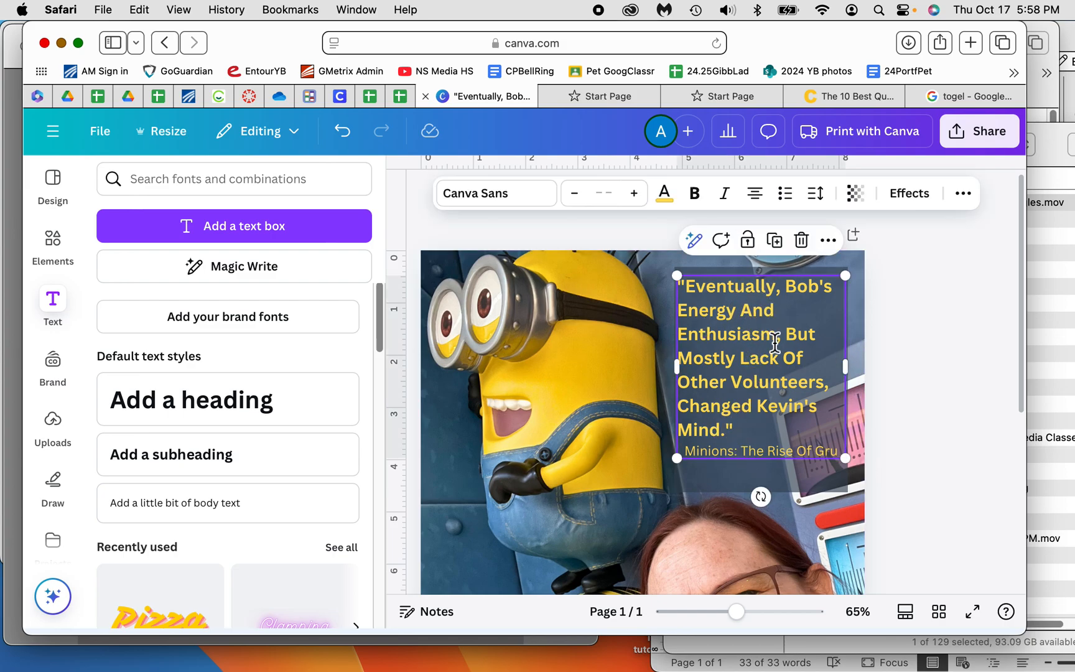
click(754, 314)
key(BackSpace)
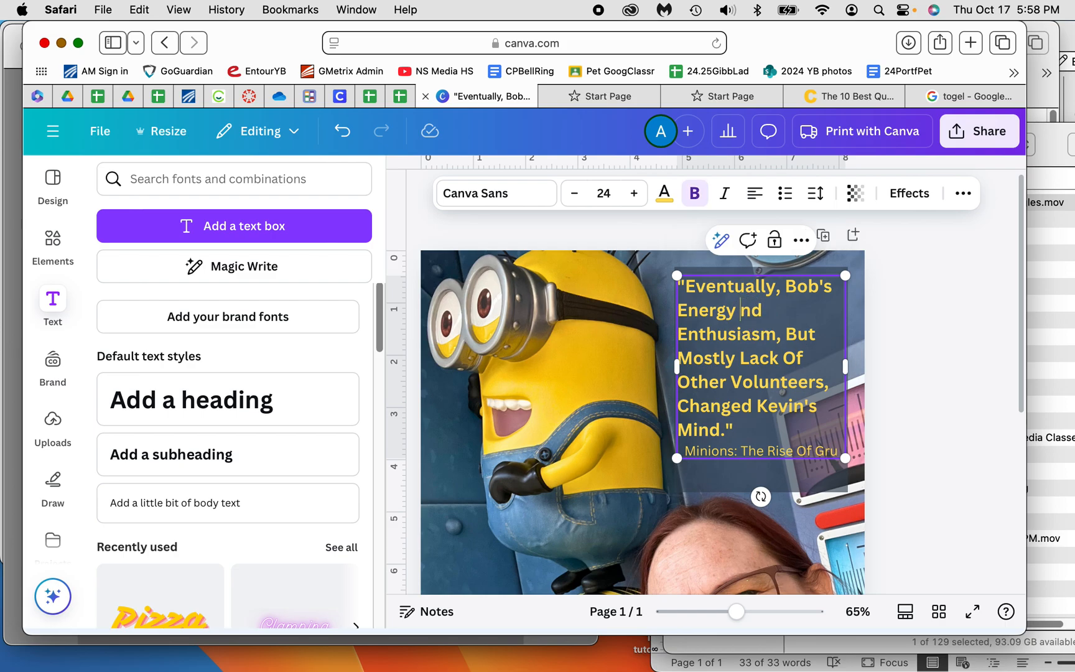
text(a)
click(935, 361)
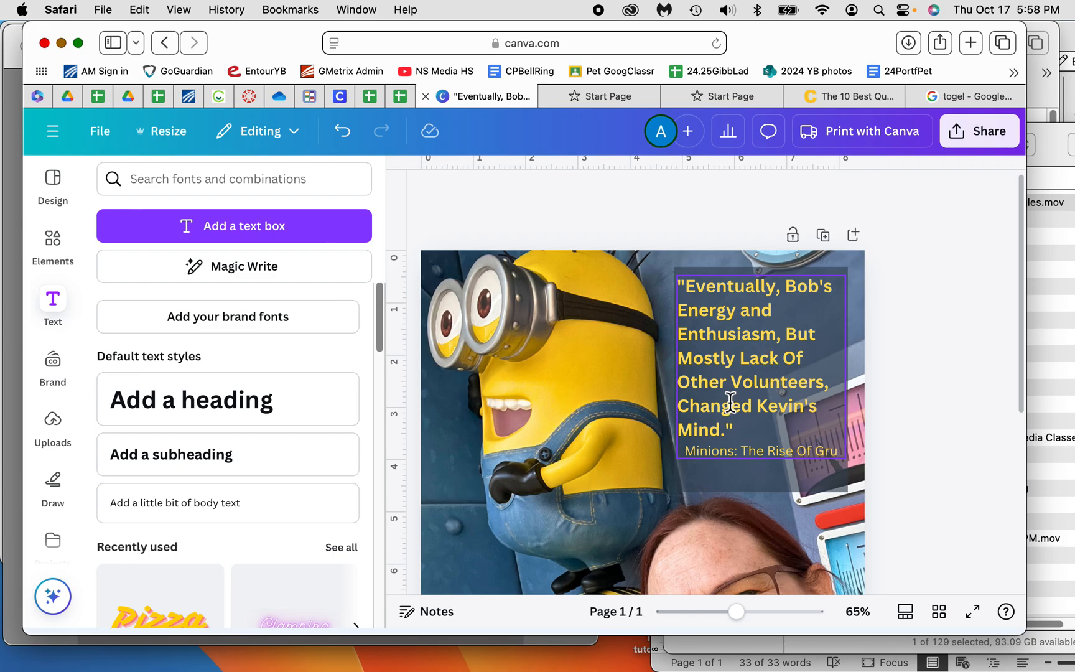
Select the word "Mostly" in the quote, set the letter spacing to 58, and close the spacing options.
click(704, 367)
drag(735, 365, 676, 360)
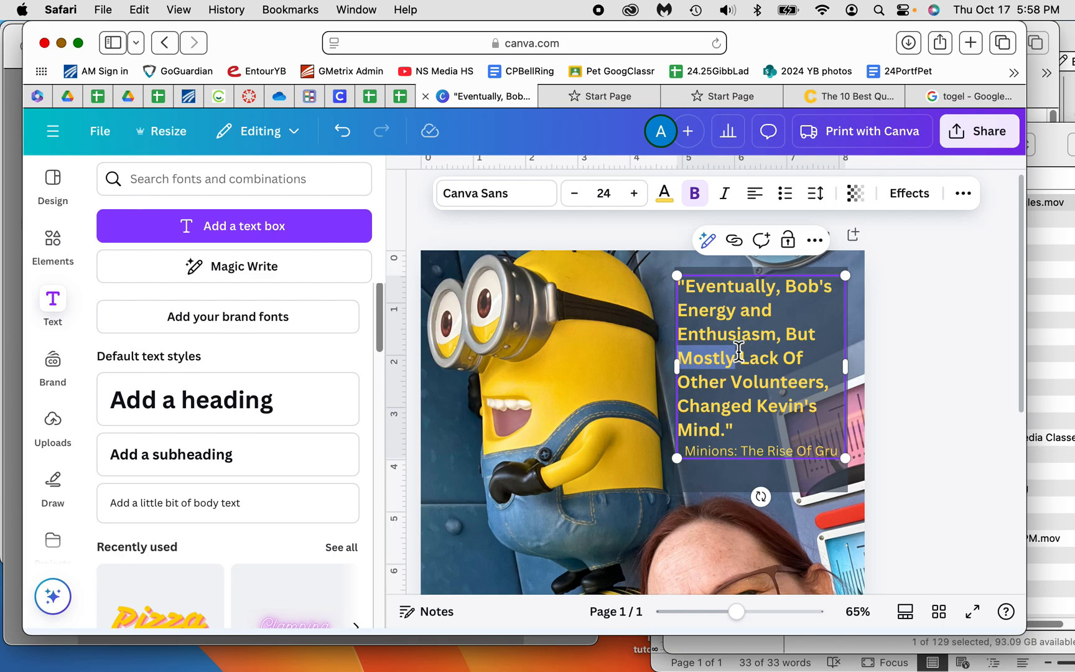
click(828, 206)
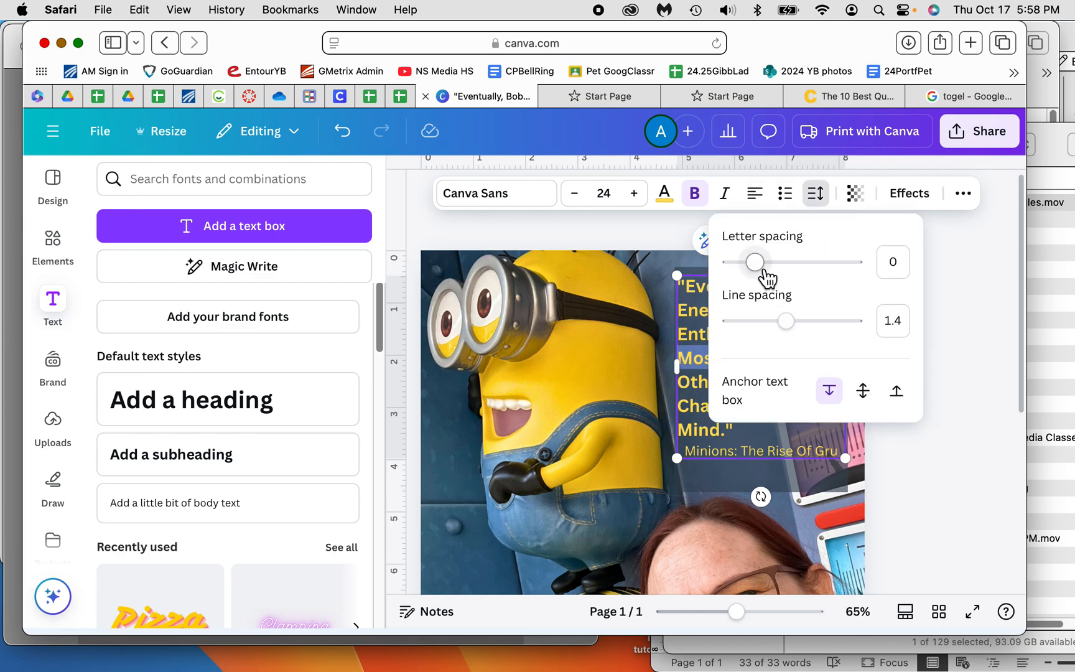
mouse_move(767, 273)
mouse_down()
mouse_move(841, 275)
mouse_move(874, 258)
mouse_move(848, 274)
mouse_move(757, 286)
mouse_move(772, 287)
mouse_up()
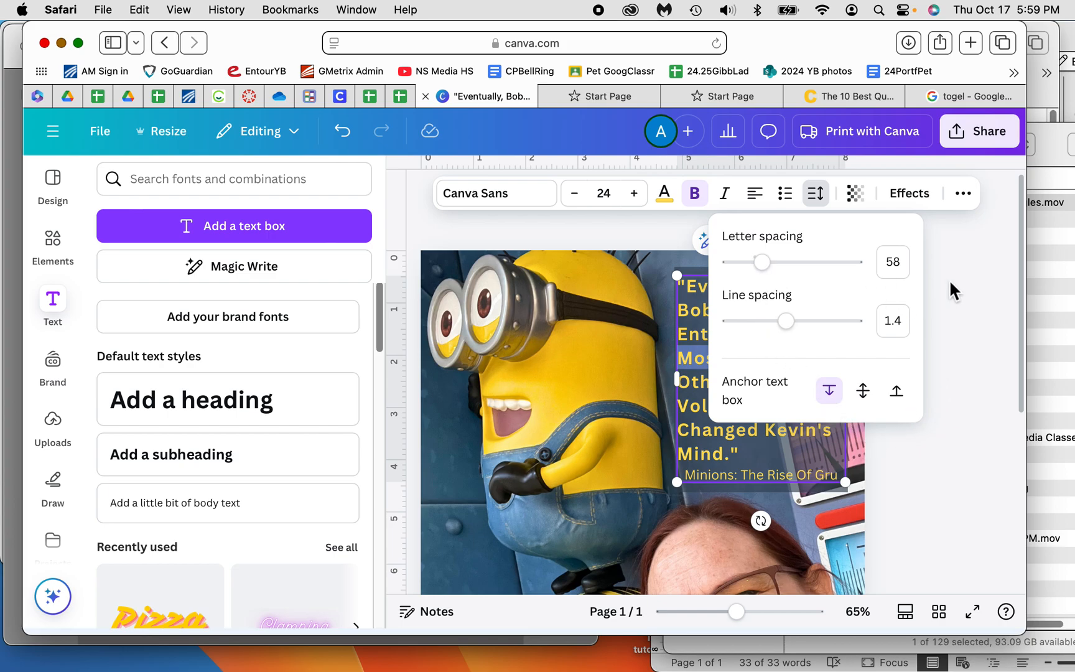
click(929, 264)
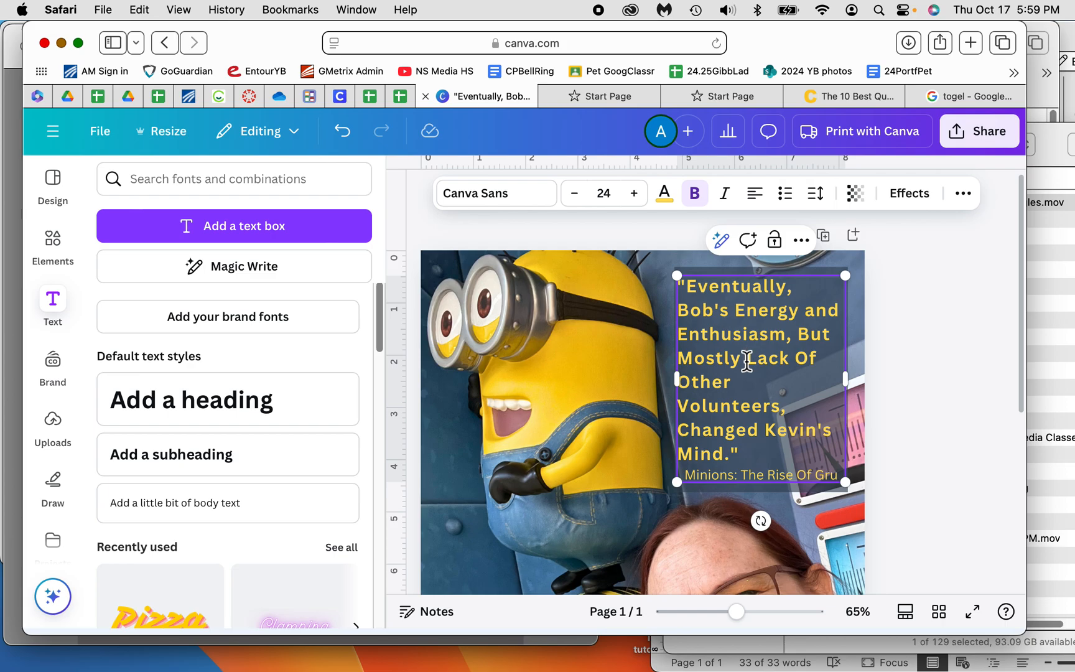
Replace the word "Mostly" in the quote with blank spaces before "Lack Of", then deselect the text.
drag(747, 361, 681, 356)
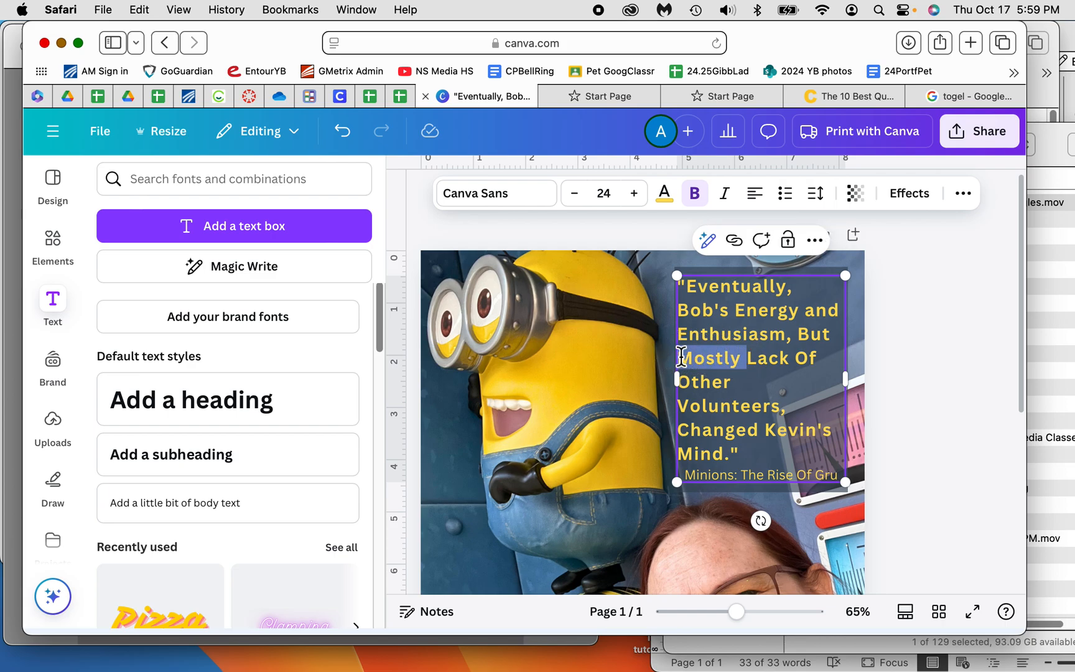
key(BackSpace)
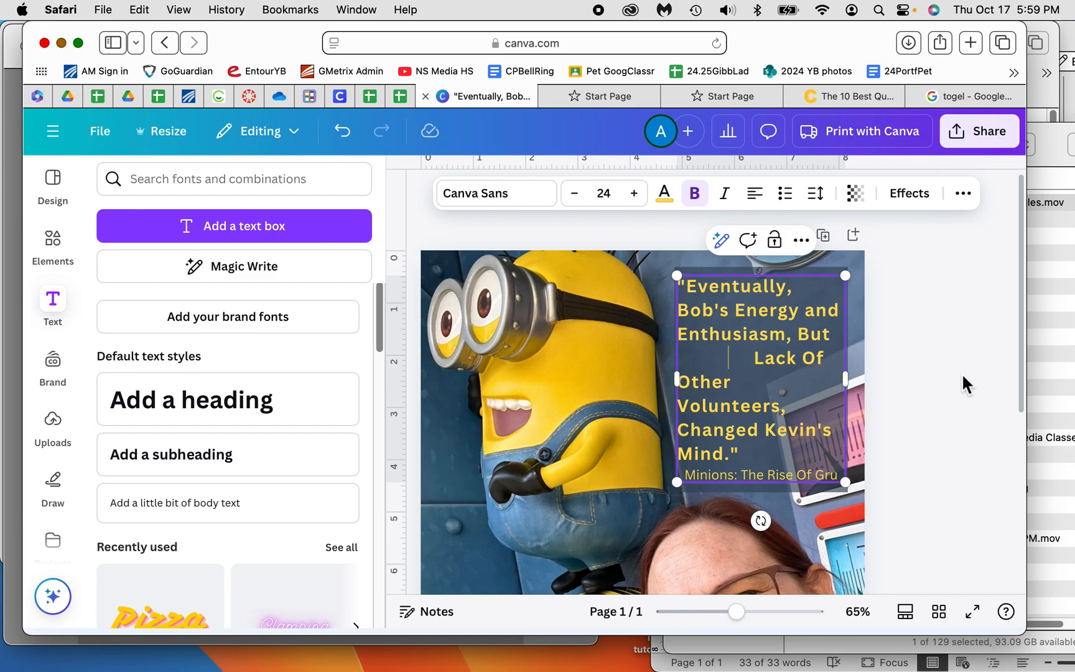
click(935, 367)
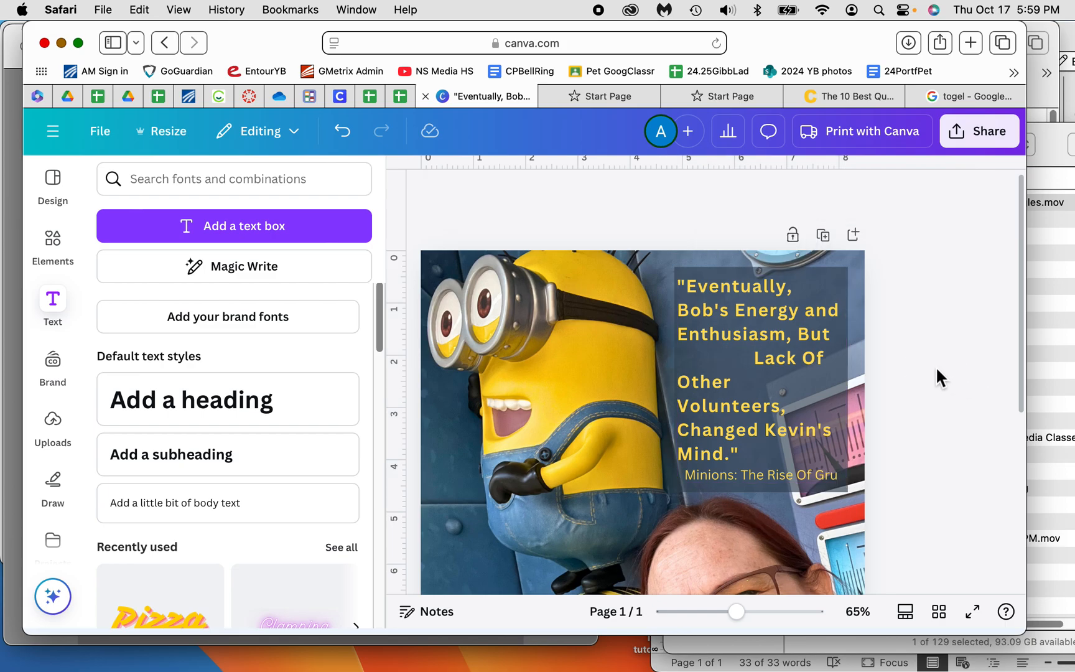
Add a separate body text reading "Mostly", place it in the gap before "Lack Of", and make it bold.
click(197, 507)
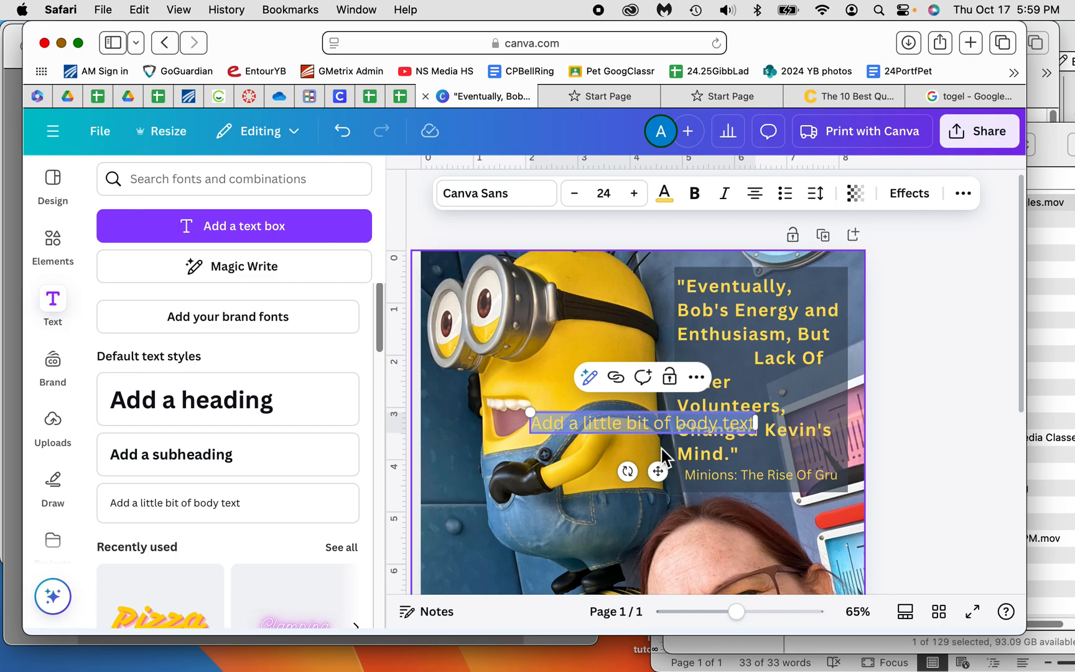
text(Mostly)
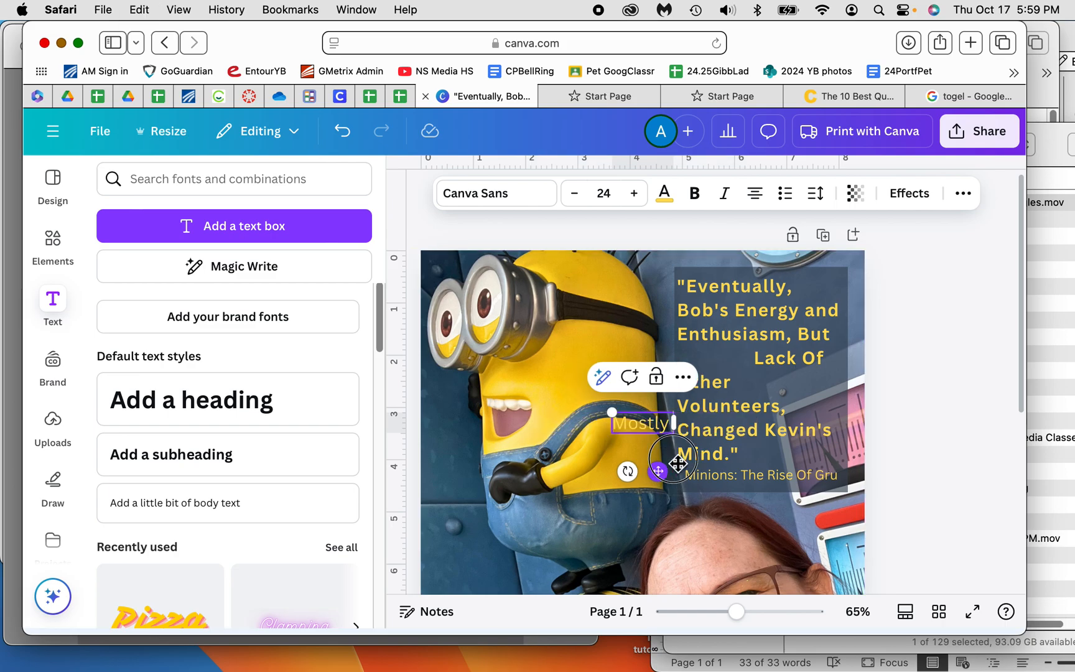
drag(657, 471, 735, 413)
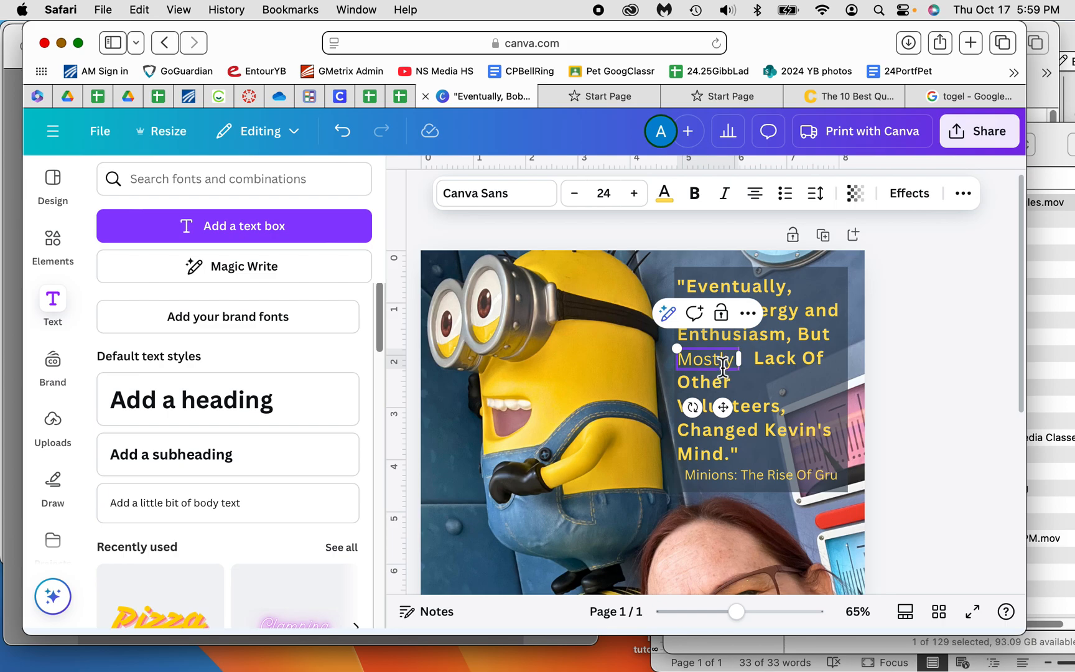
double_click(723, 366)
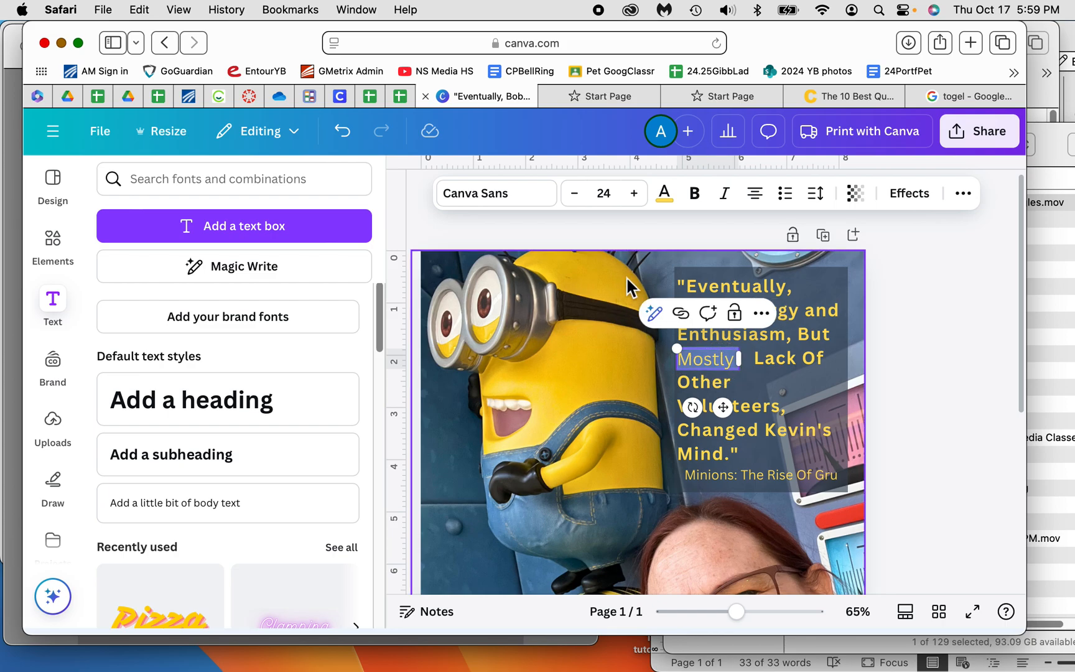
click(695, 194)
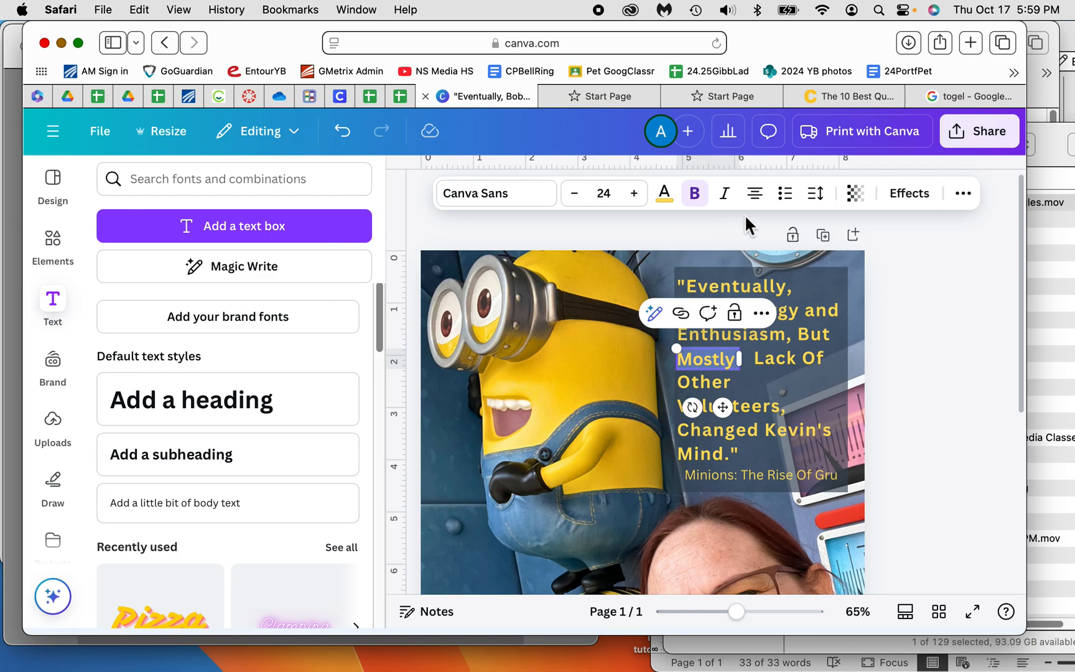
Widen the letter spacing of the separate word "Mostly" and nudge it slightly right within the gap.
click(819, 198)
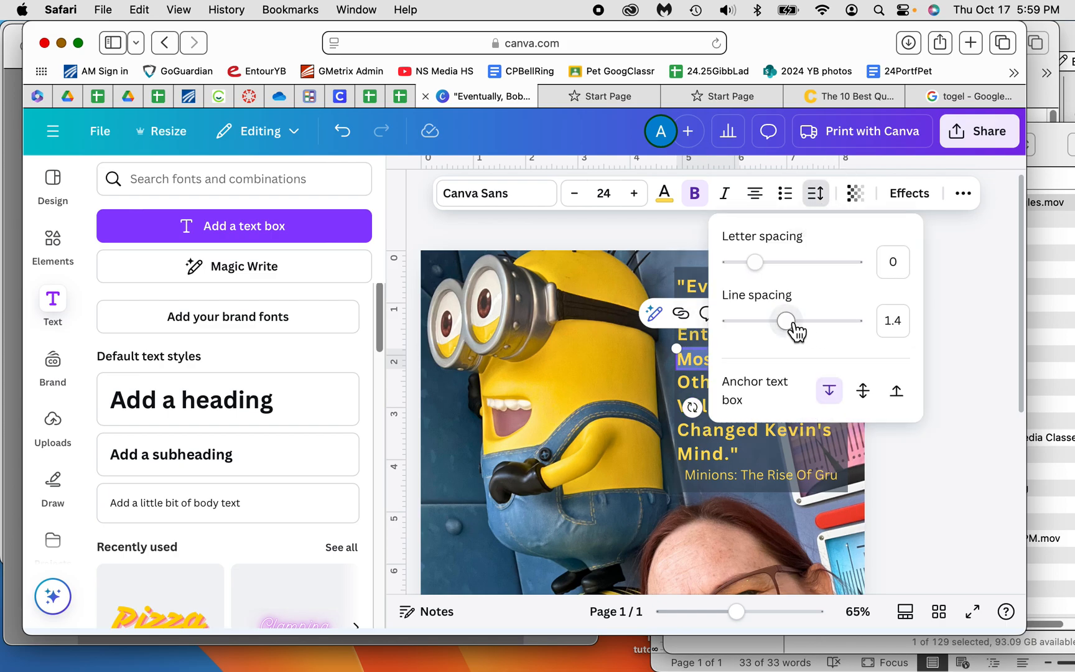
drag(757, 264, 782, 272)
click(989, 354)
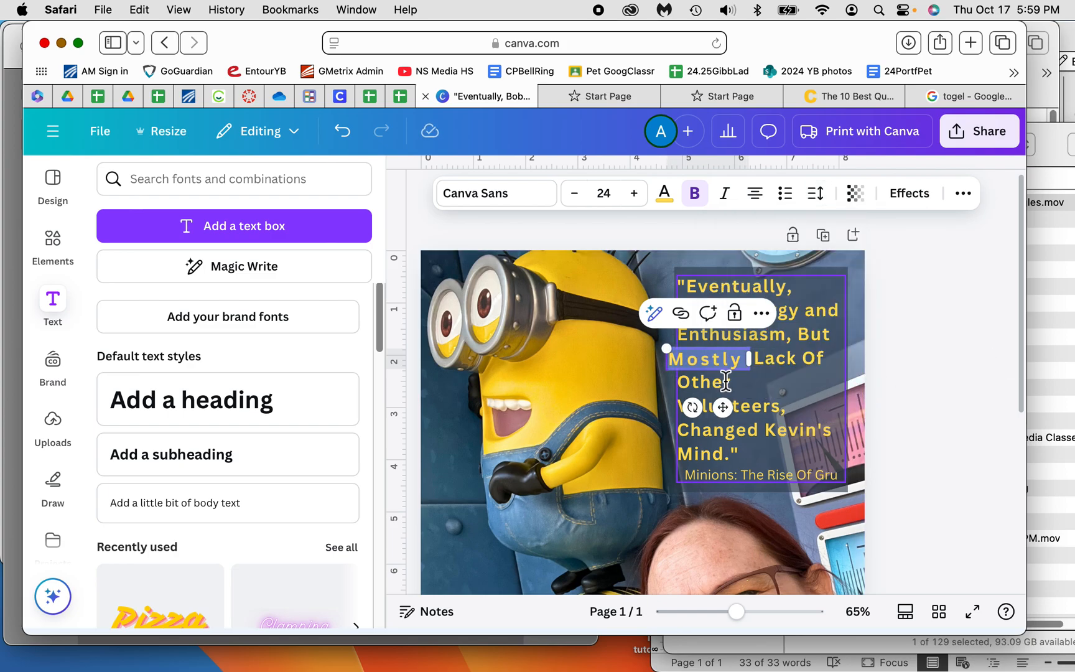
click(932, 403)
drag(694, 367, 706, 365)
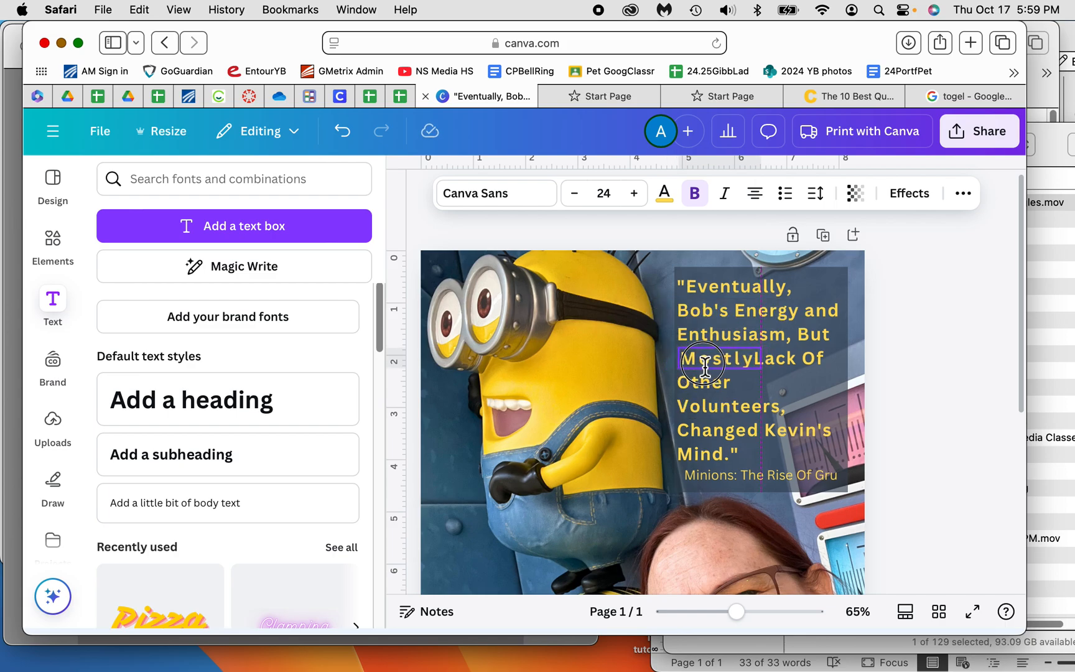
click(870, 386)
Select all text in the quote's text box, reduce its letter spacing, and close the spacing options.
click(779, 336)
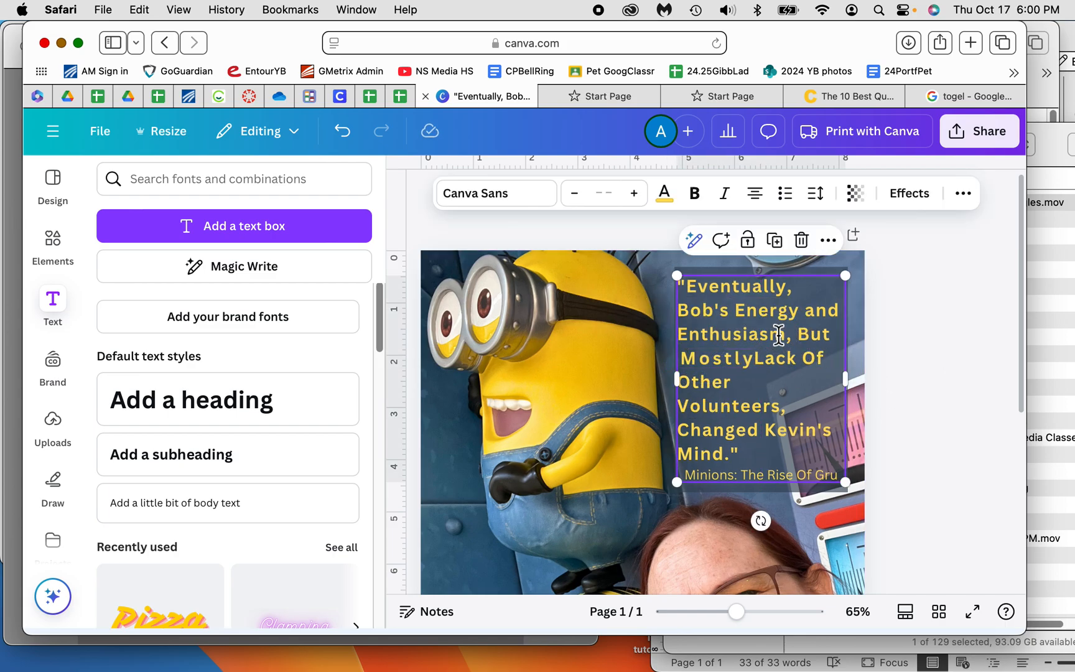
double_click(779, 336)
triple_click(778, 336)
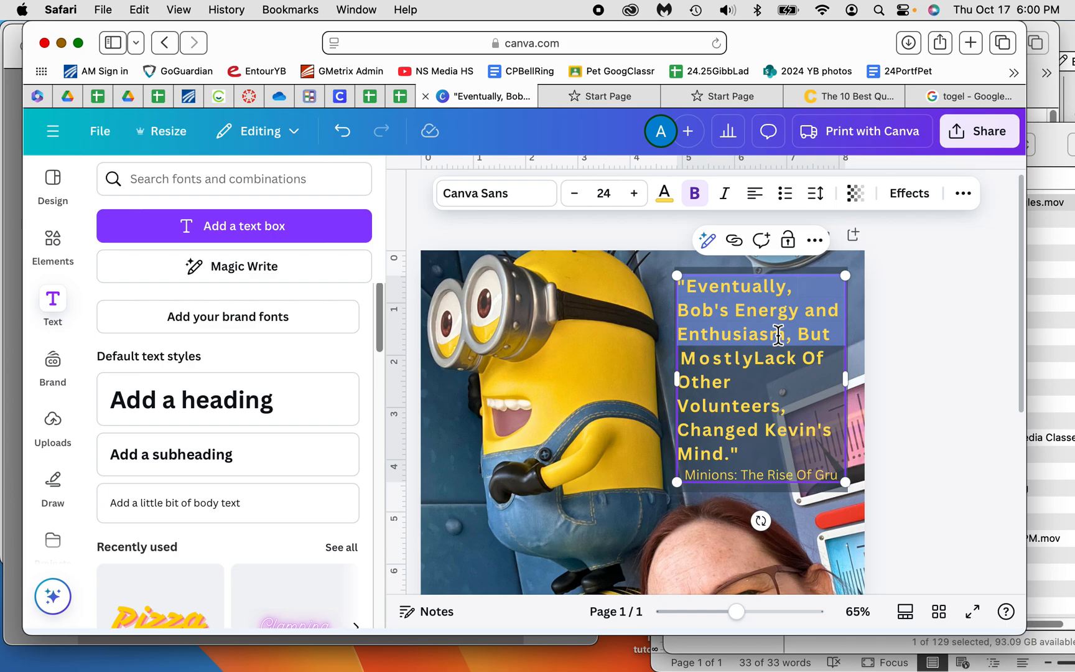
key(super+a)
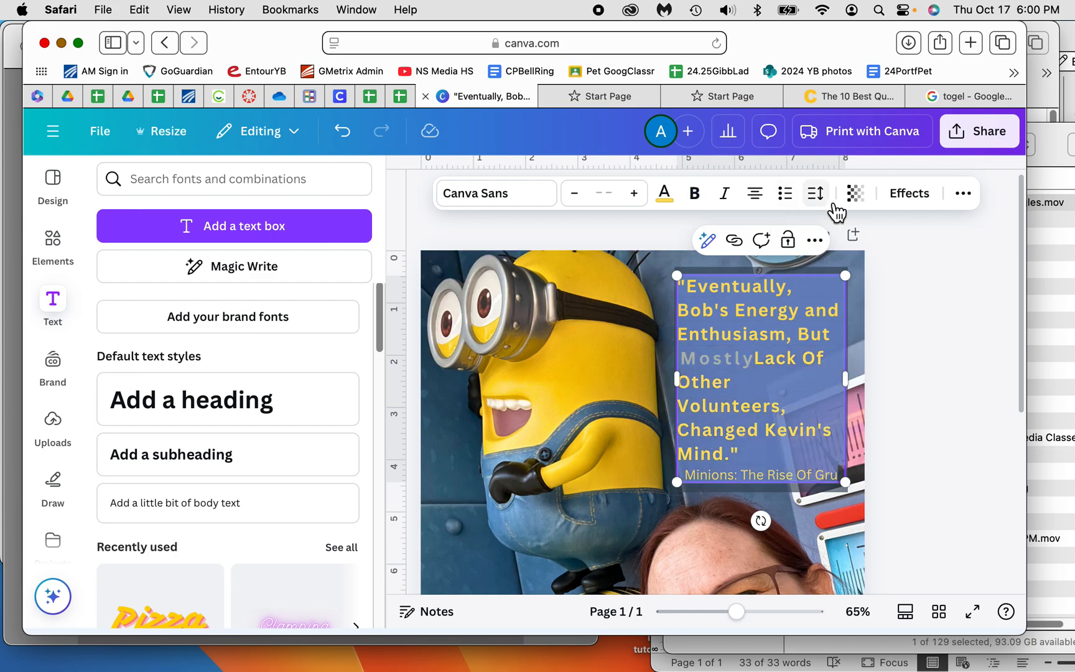
click(816, 194)
drag(798, 271, 763, 270)
click(980, 460)
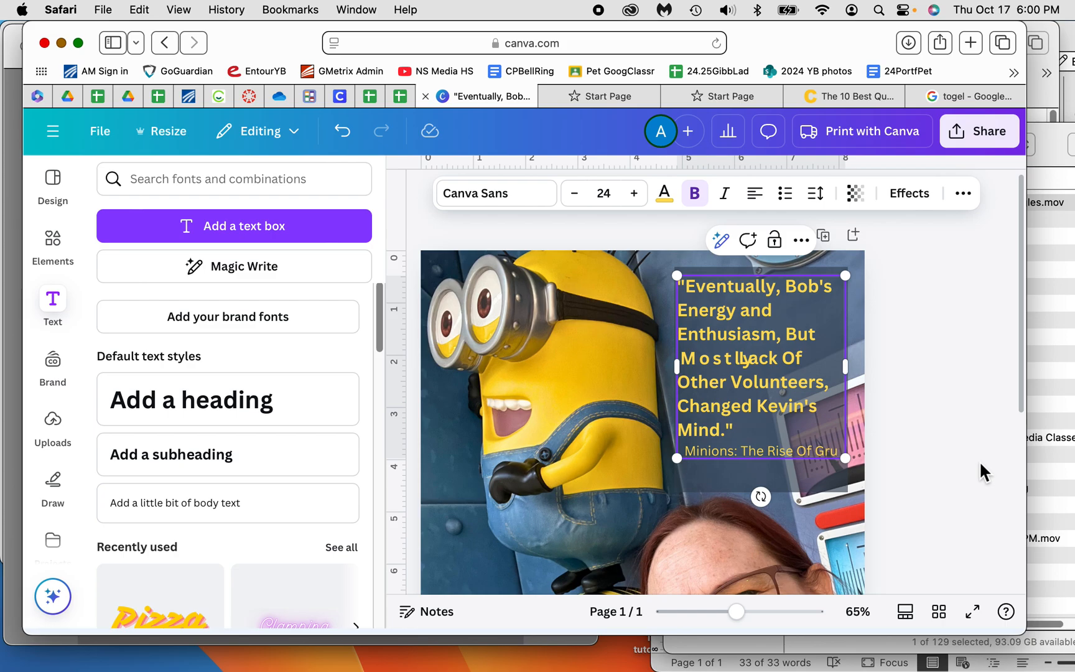